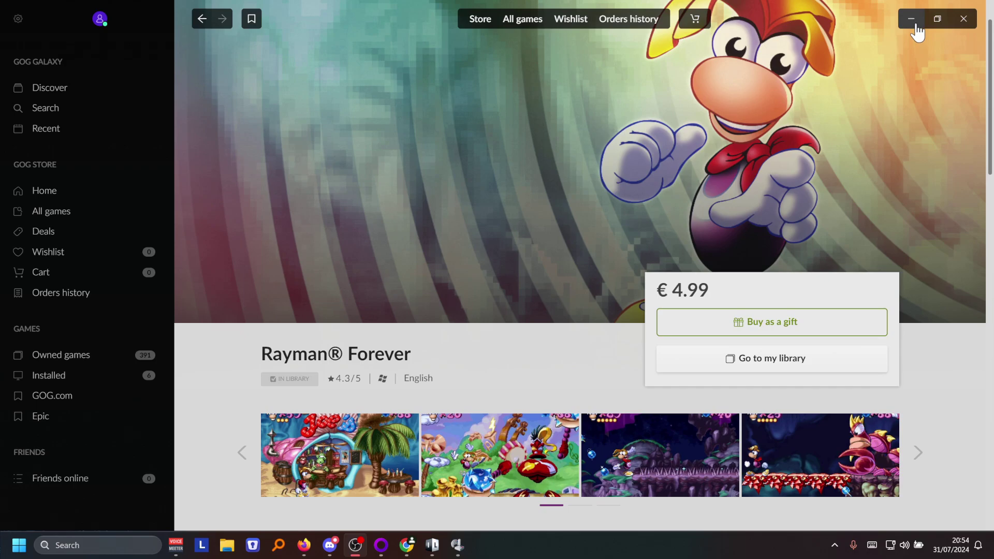
- Minimize the GOG Galaxy window showing the Rayman Forever store page
click(916, 26)
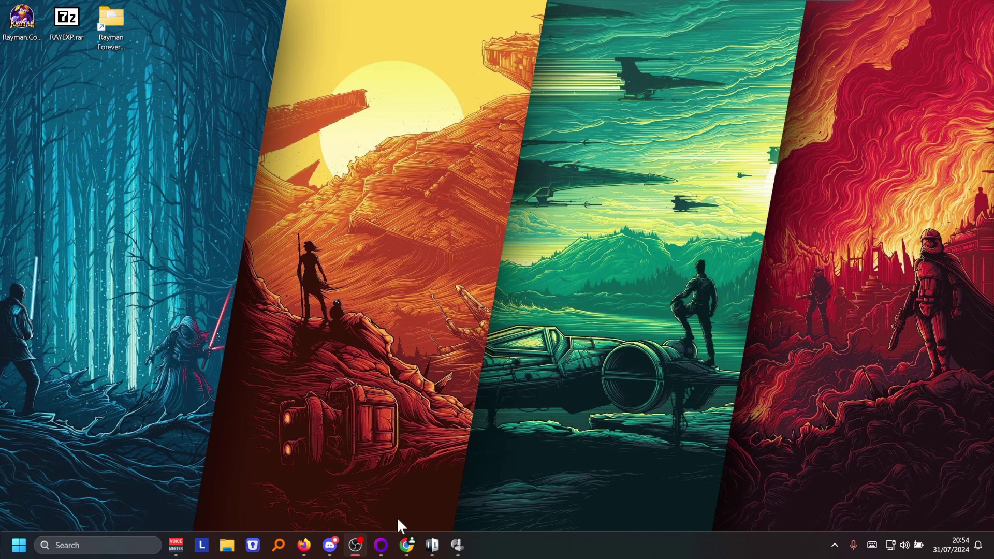
click(407, 545)
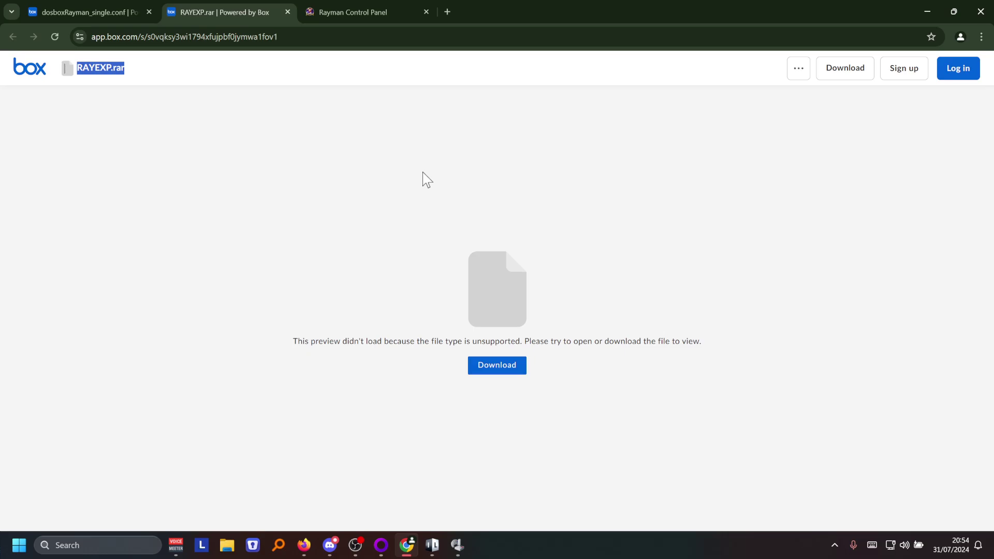
click(369, 19)
click(116, 104)
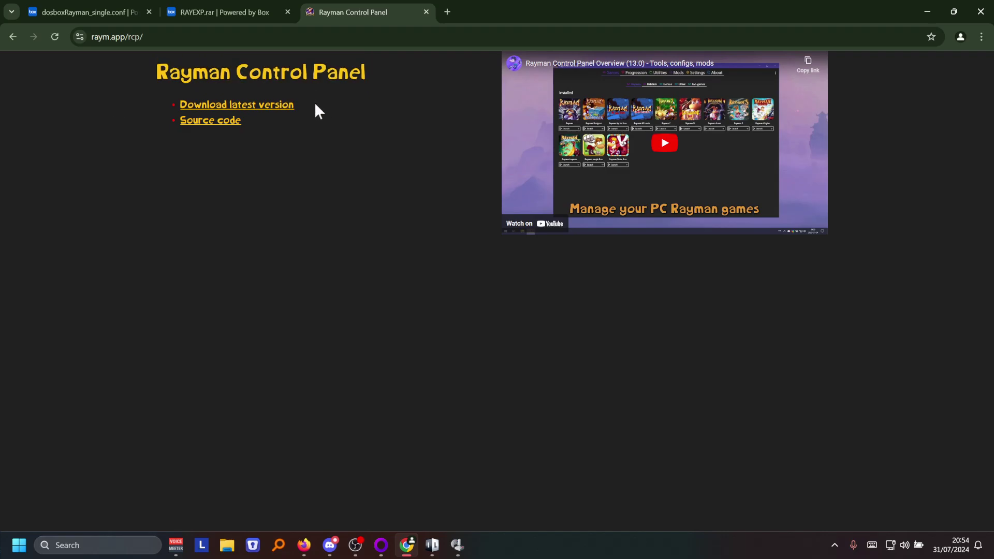
drag(318, 111, 142, 102)
click(221, 9)
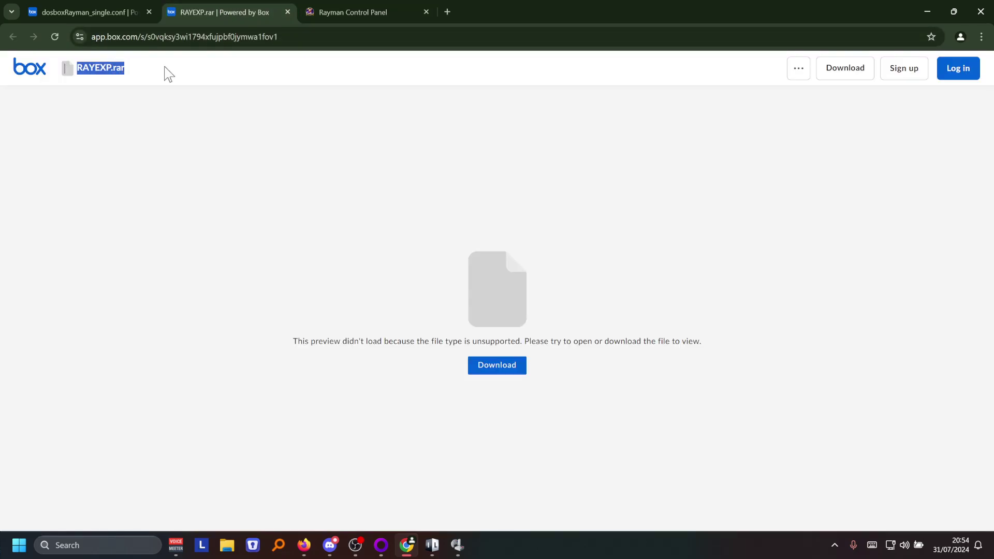
click(88, 6)
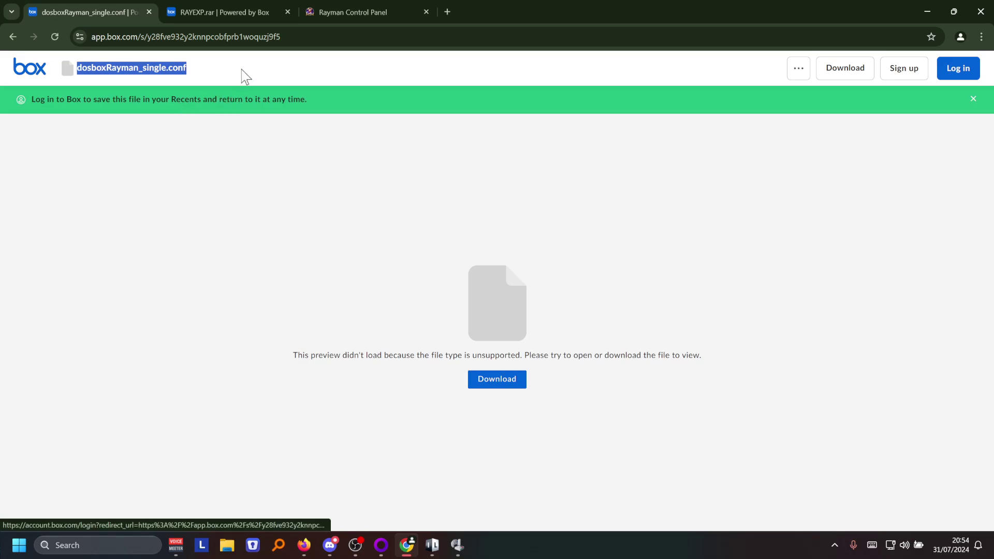
click(929, 10)
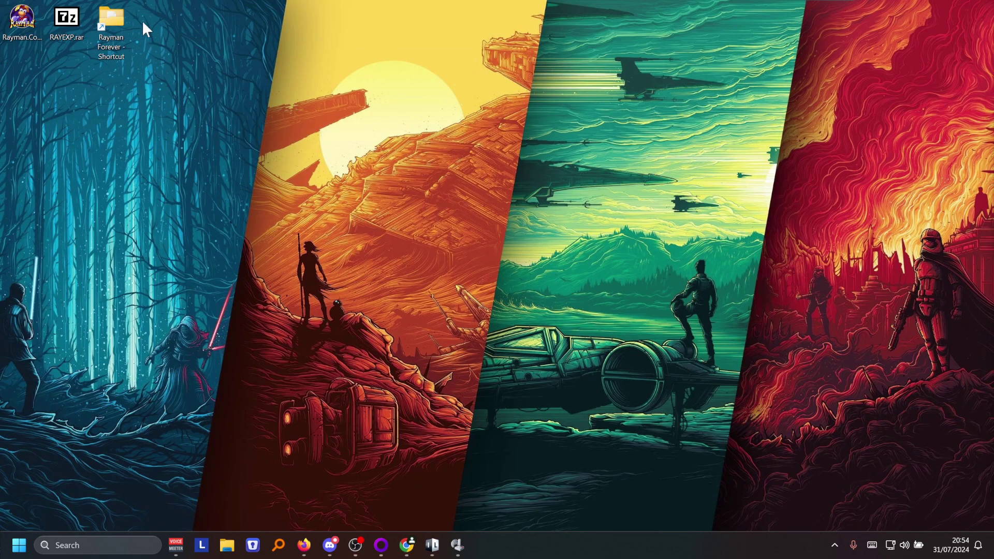
double_click(117, 21)
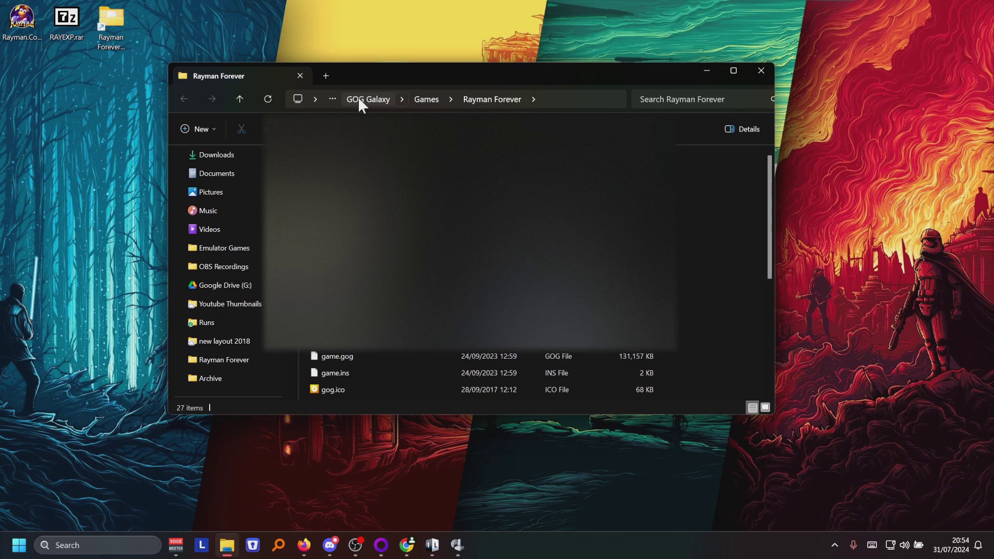
click(568, 100)
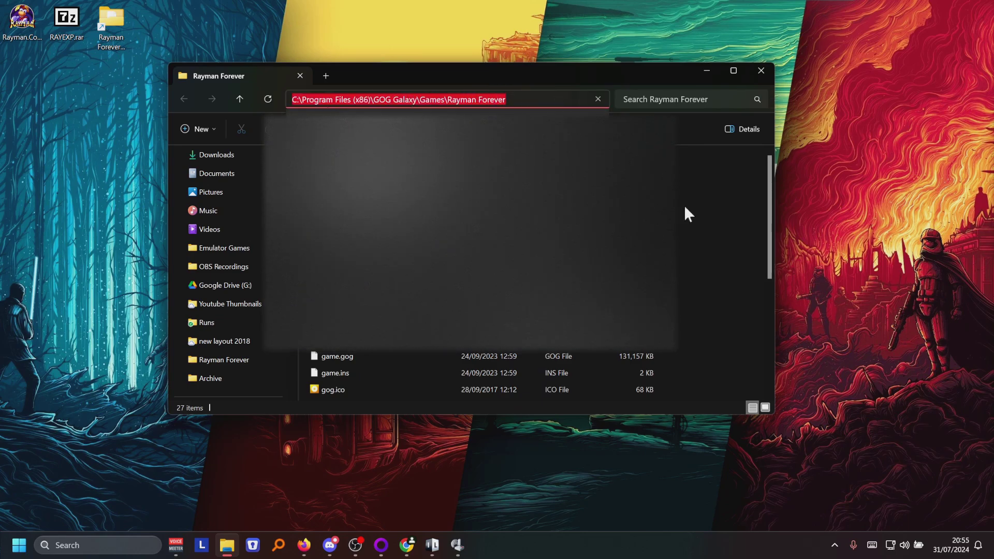
click(740, 260)
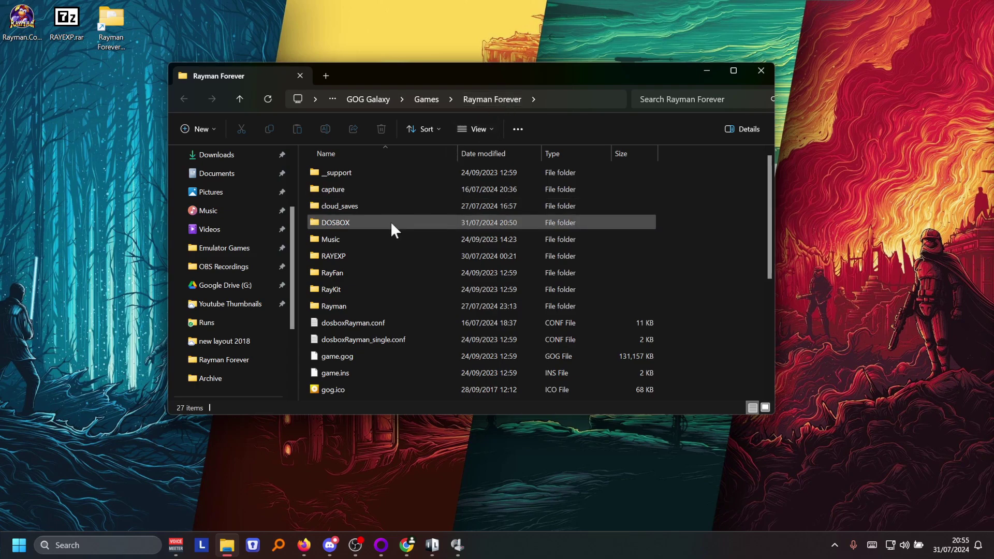
click(341, 254)
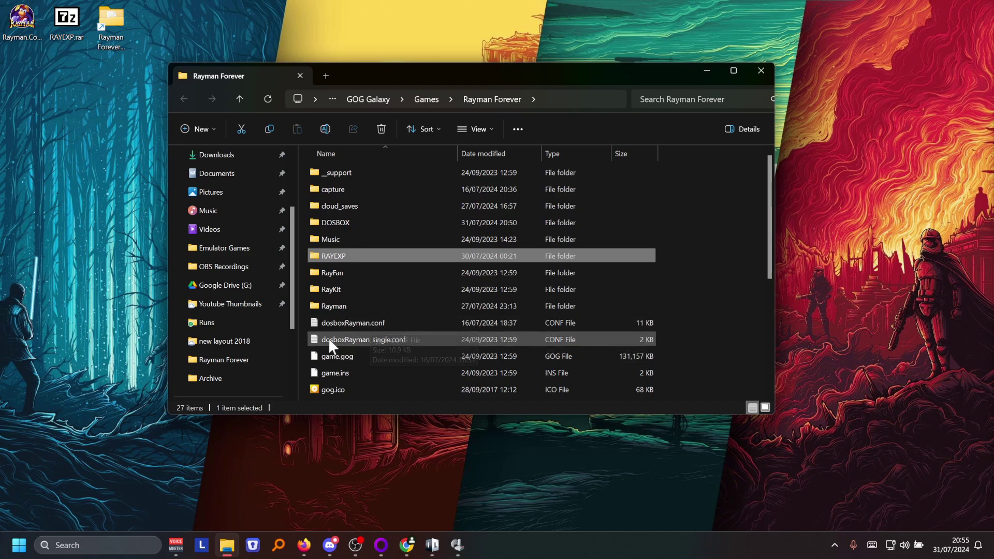
click(353, 321)
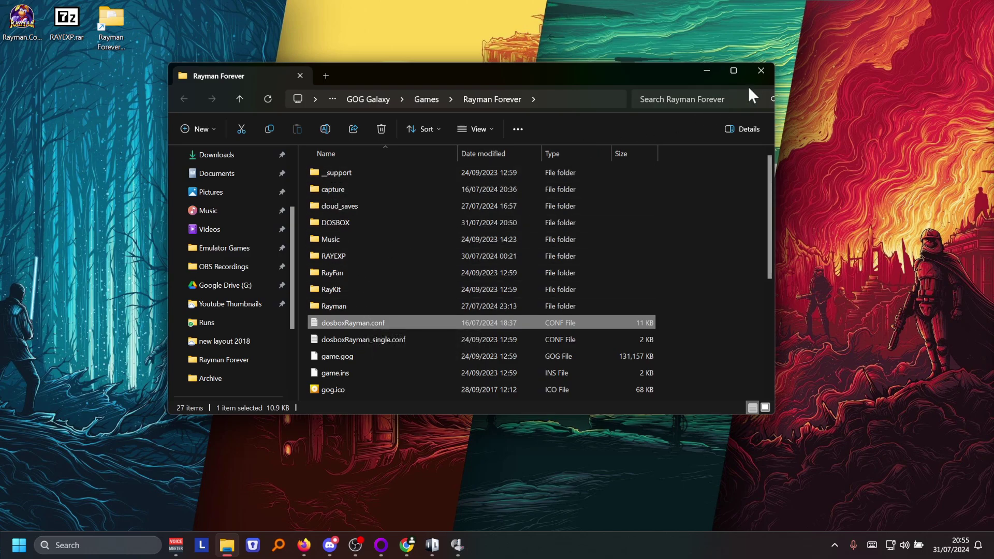
click(760, 70)
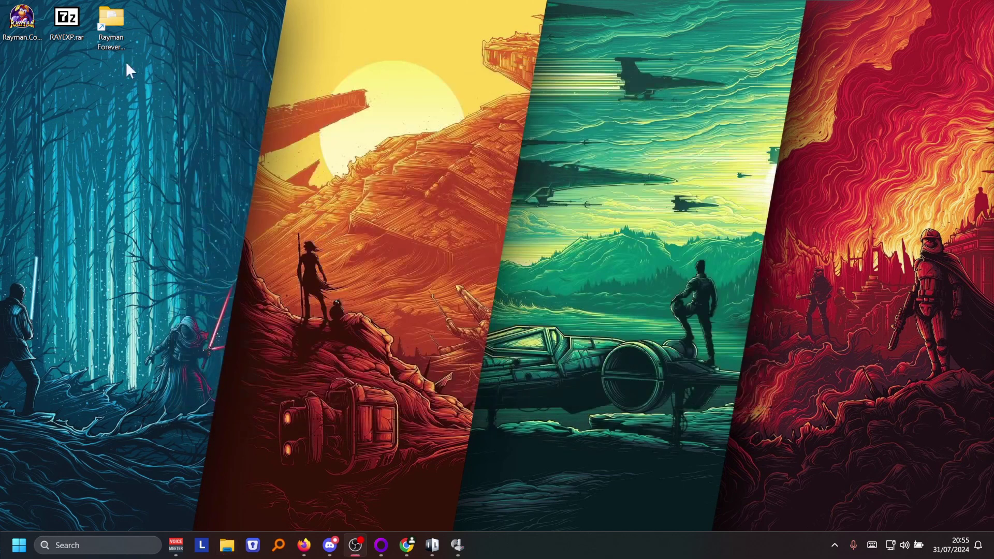
- Add a Rayman game in Rayman Control Panel located at GOG Galaxy\Games\Rayman Forever\RAYEXP
double_click(20, 17)
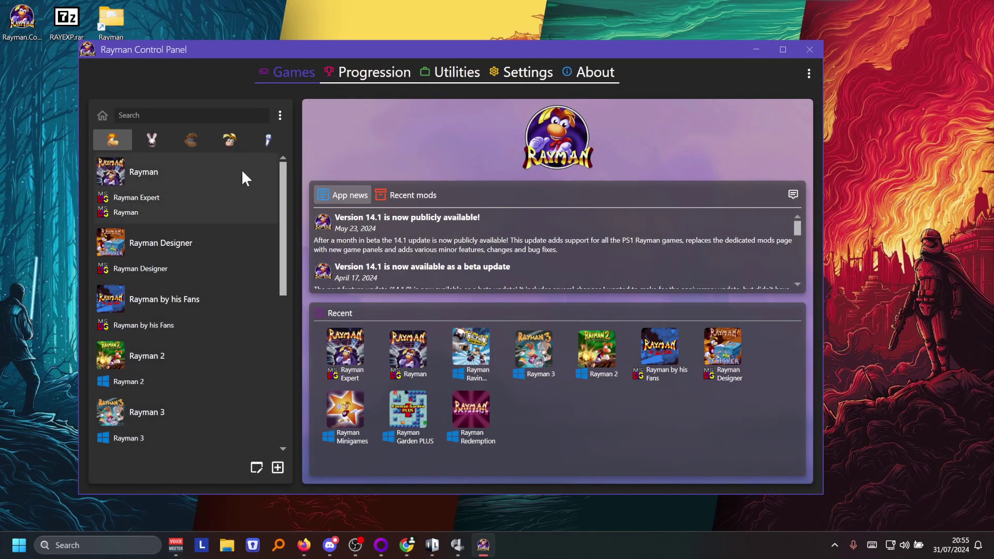
click(278, 468)
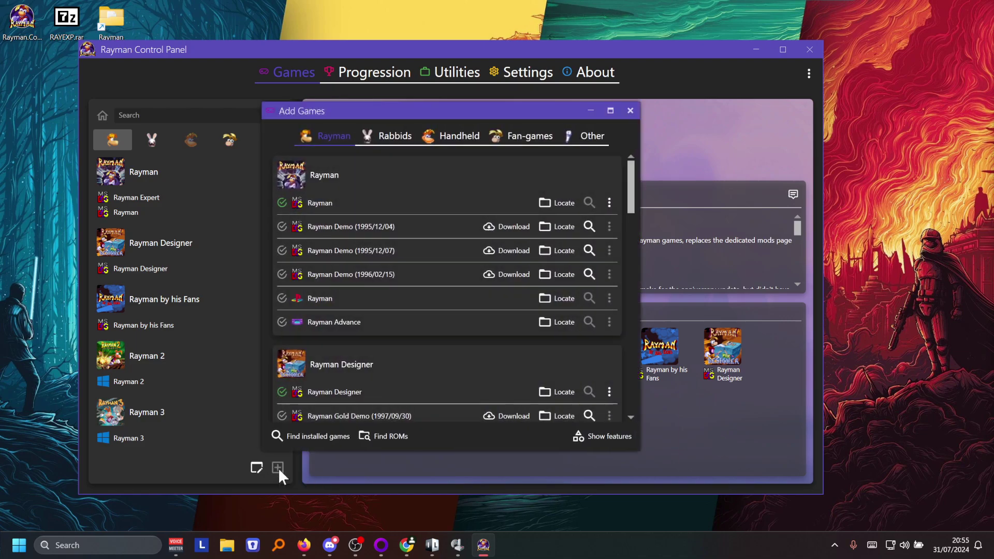
click(560, 202)
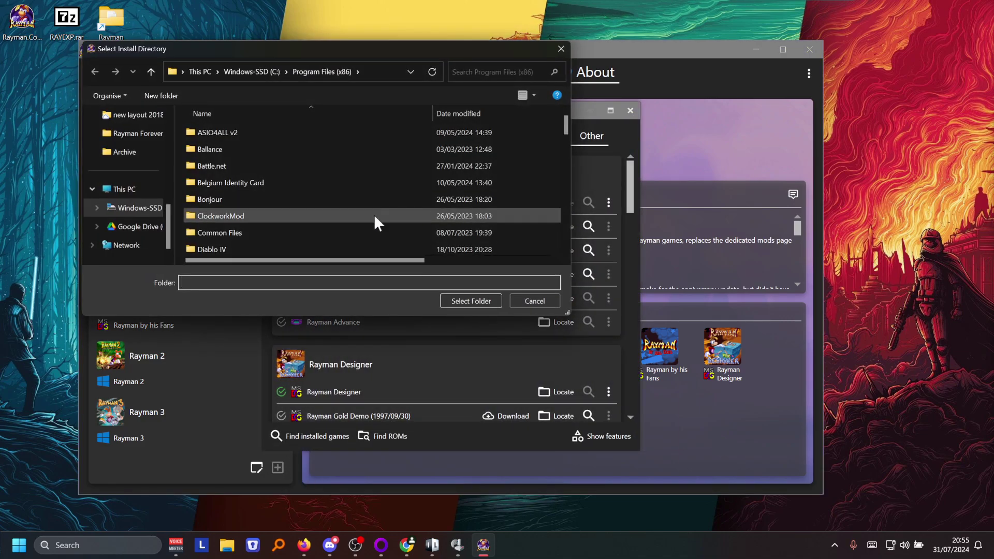
key(g)
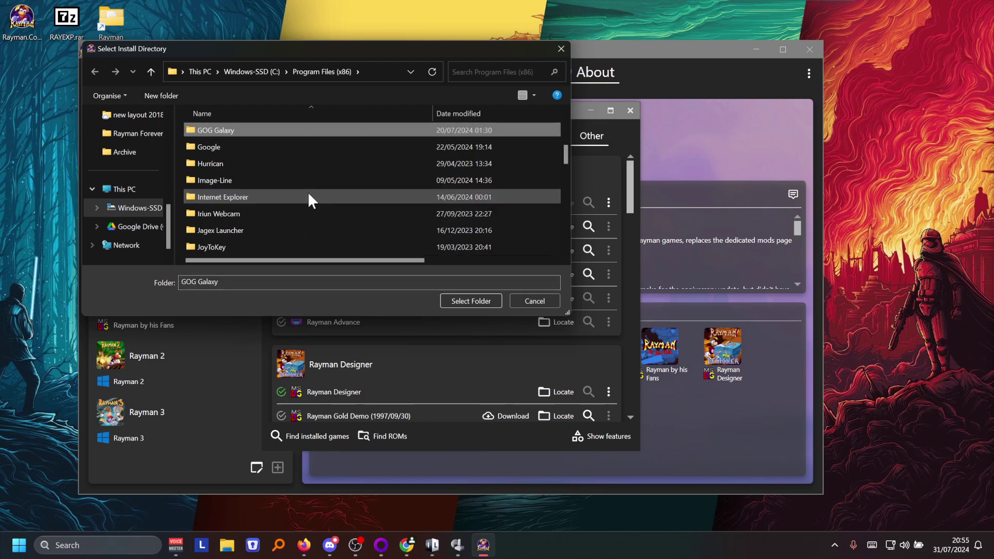
double_click(235, 129)
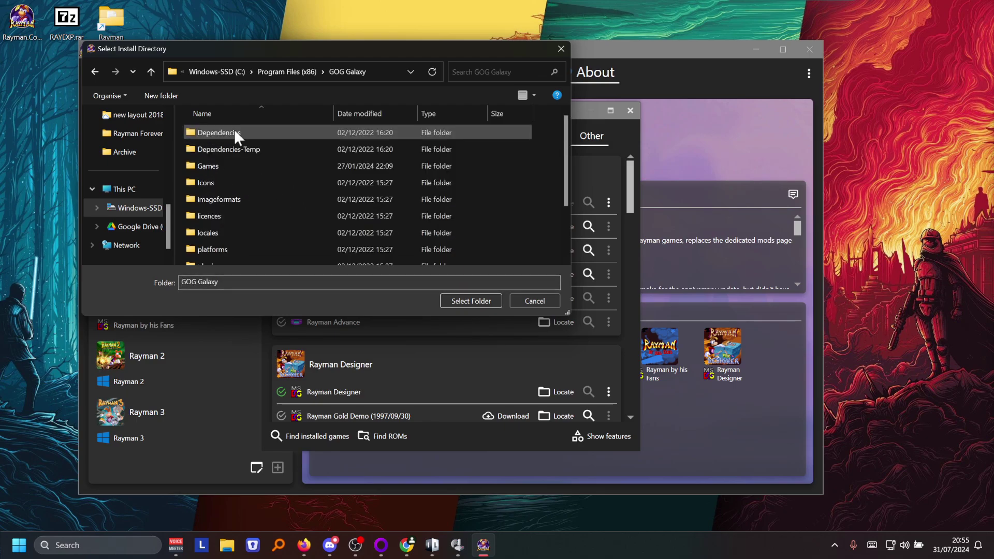
double_click(229, 167)
double_click(242, 167)
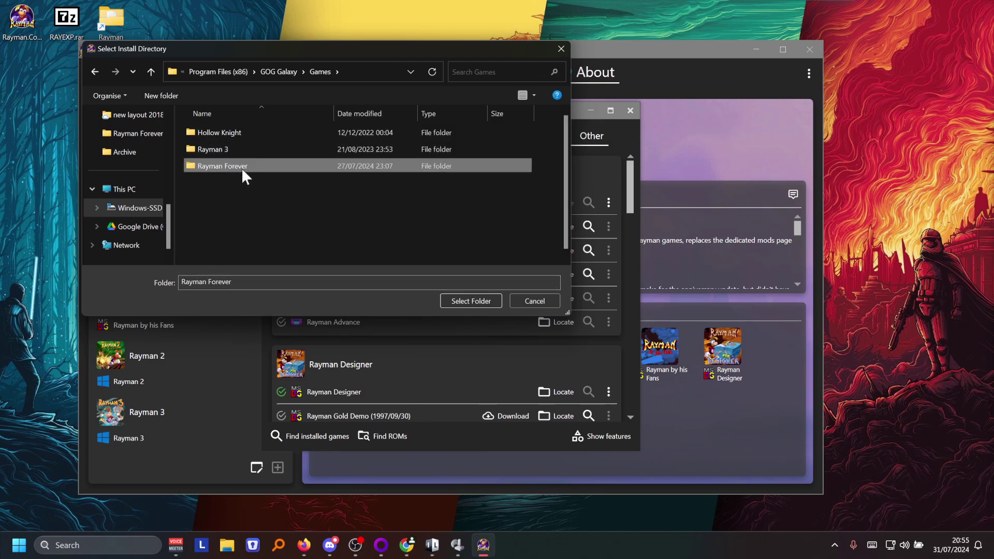
click(214, 216)
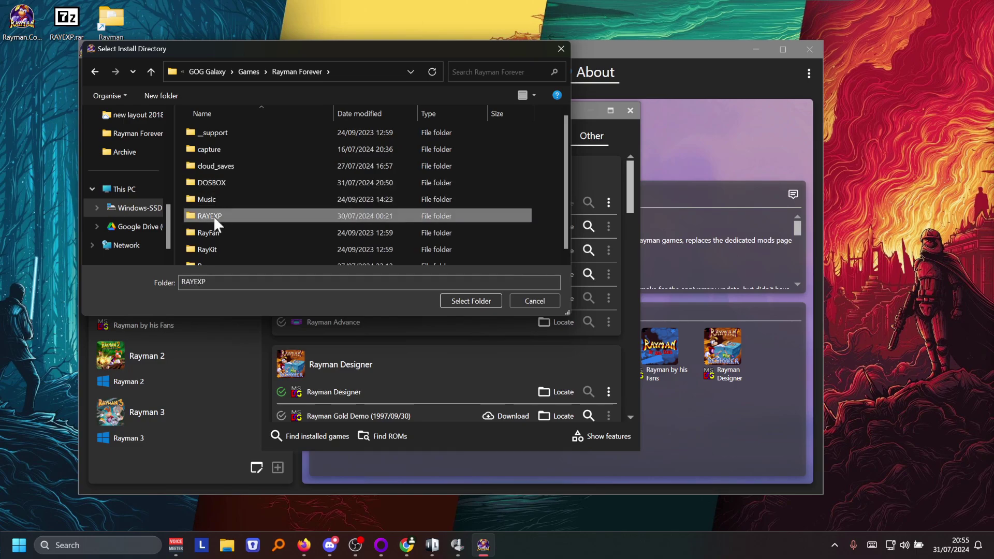
click(470, 301)
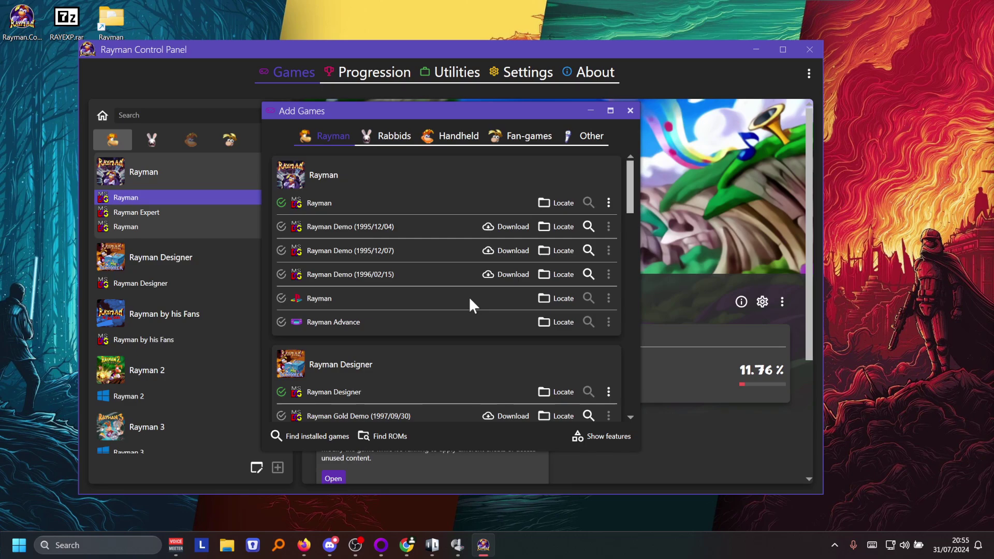
- Close Add Games and rename the new Rayman entry to 'Rayman Expert V2'
click(631, 110)
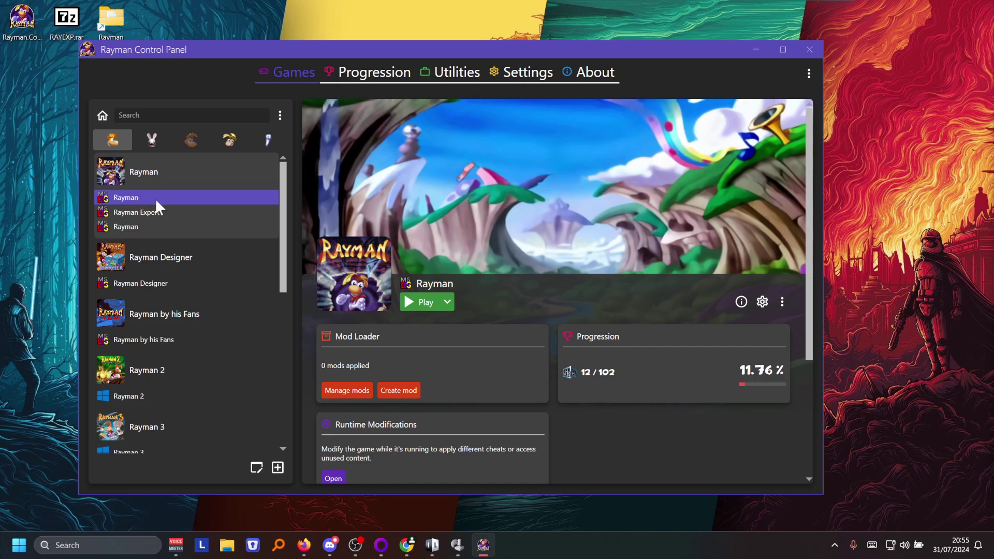
key(F2)
text(R)
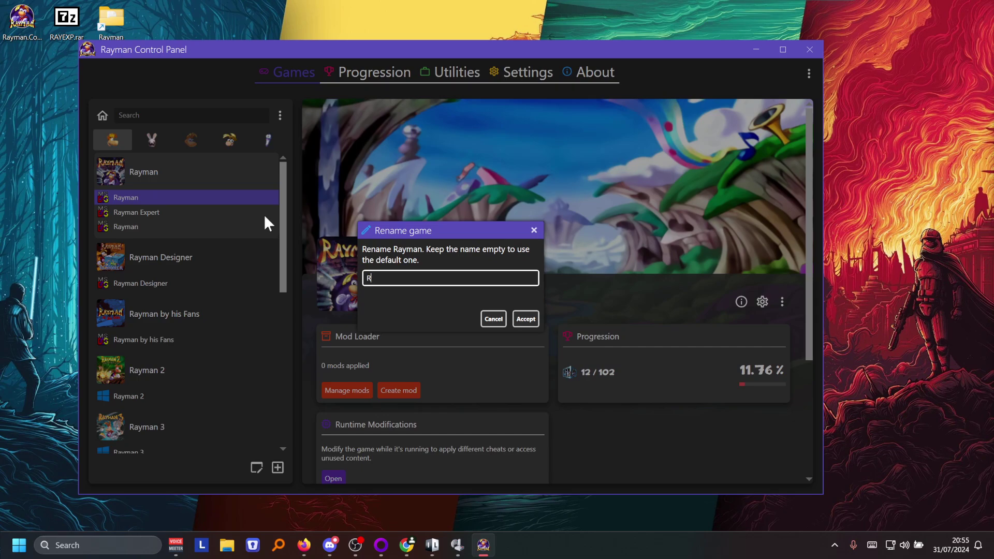
text(ayman Expert V2)
click(526, 319)
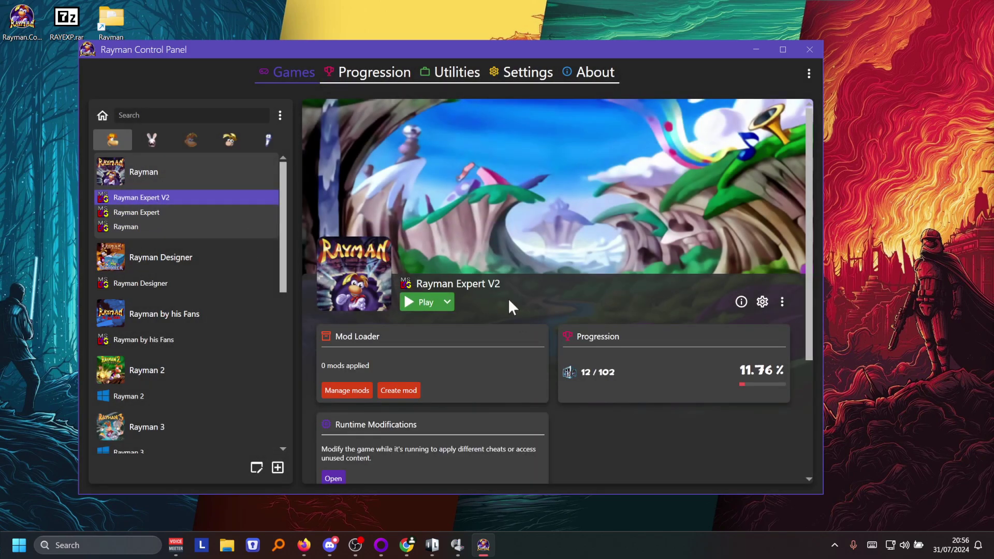
- Set Rayman Expert V2's DOSBox fullscreen and windowed resolutions to 1280x800
click(763, 301)
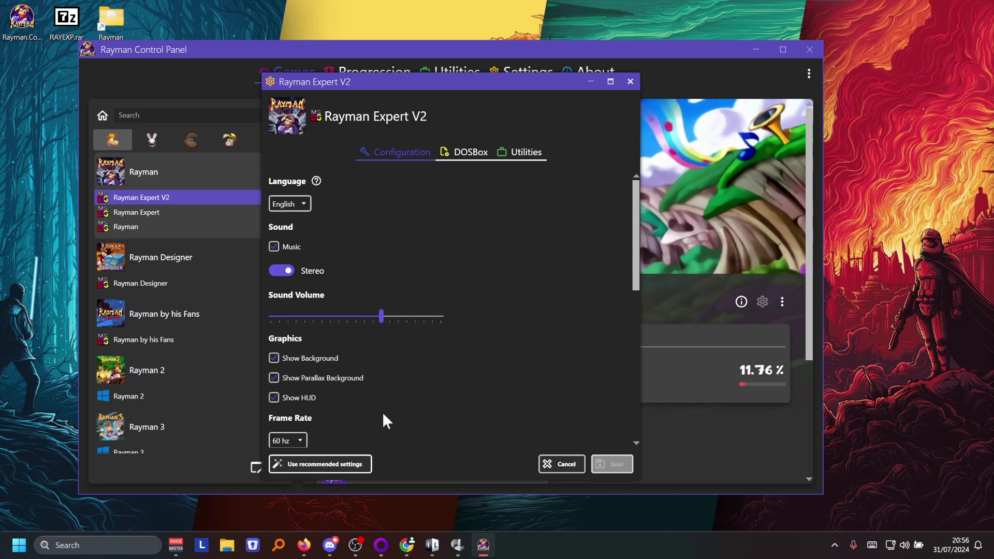
click(474, 152)
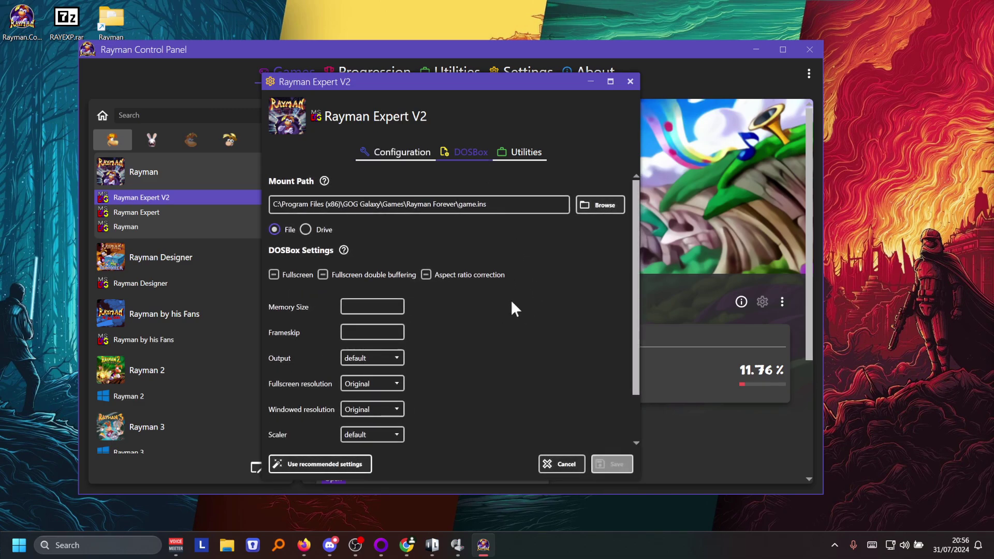
scroll(511, 310, down, 1)
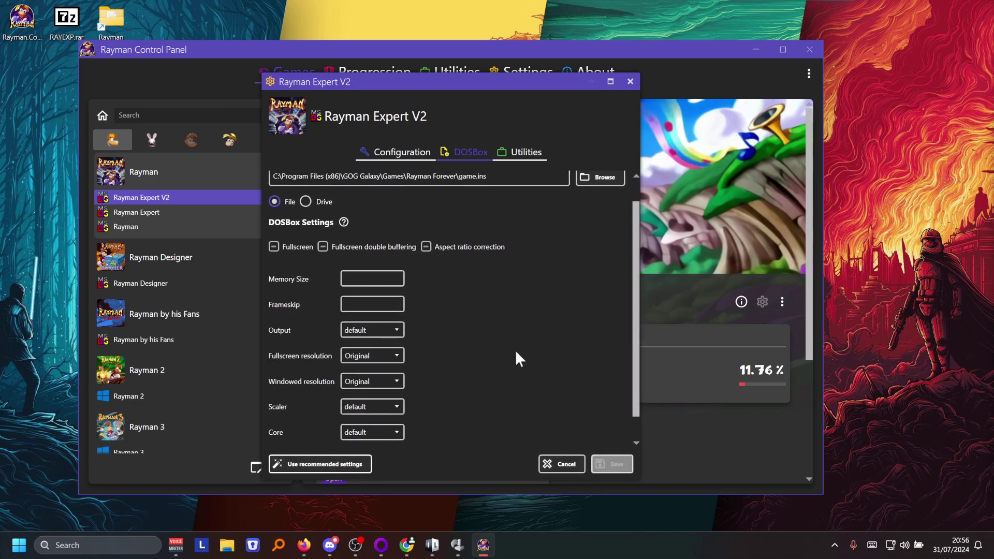
click(398, 355)
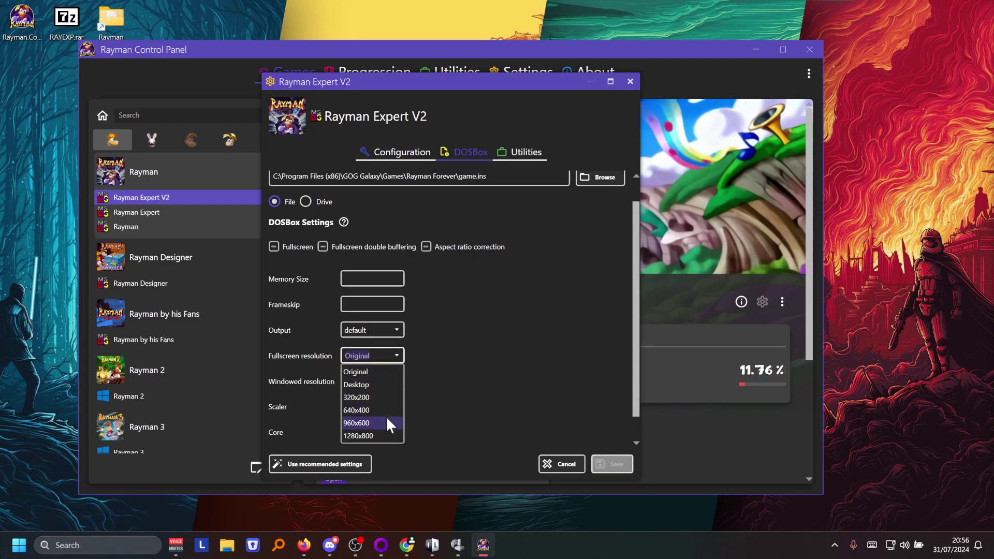
click(378, 435)
click(398, 381)
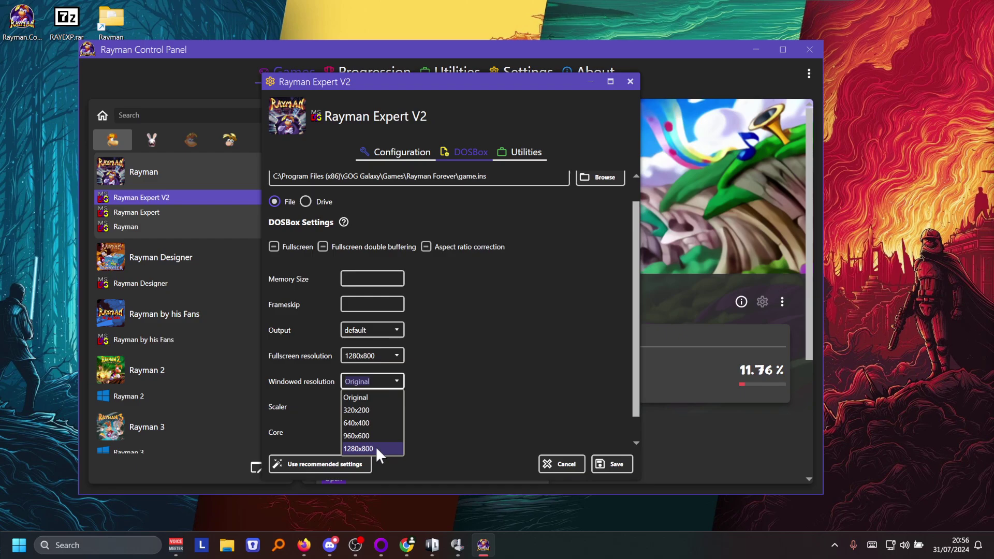
click(377, 448)
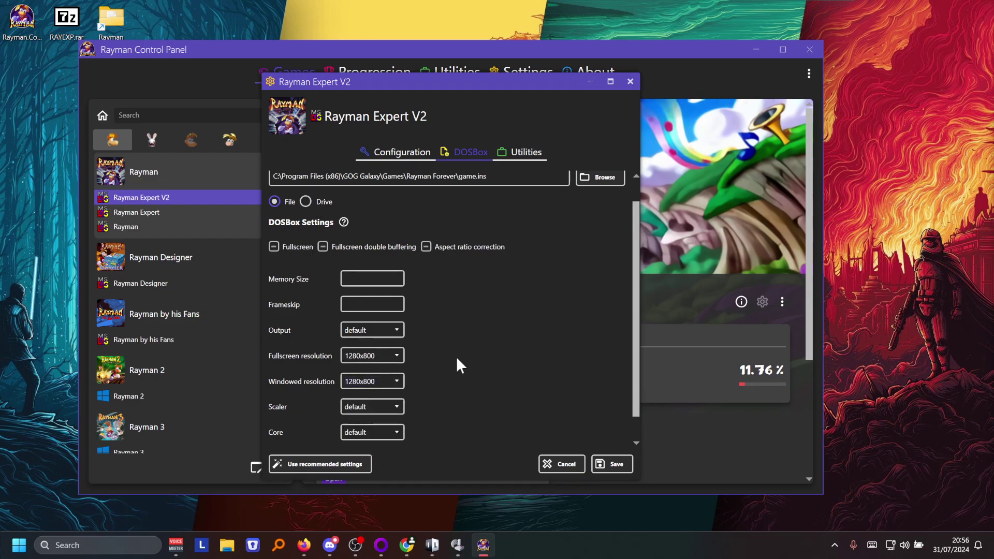
- Set Frameskip to 0 and Cycles to 29000, then save the DOSBox settings
click(368, 300)
text(0)
scroll(458, 310, down, 1)
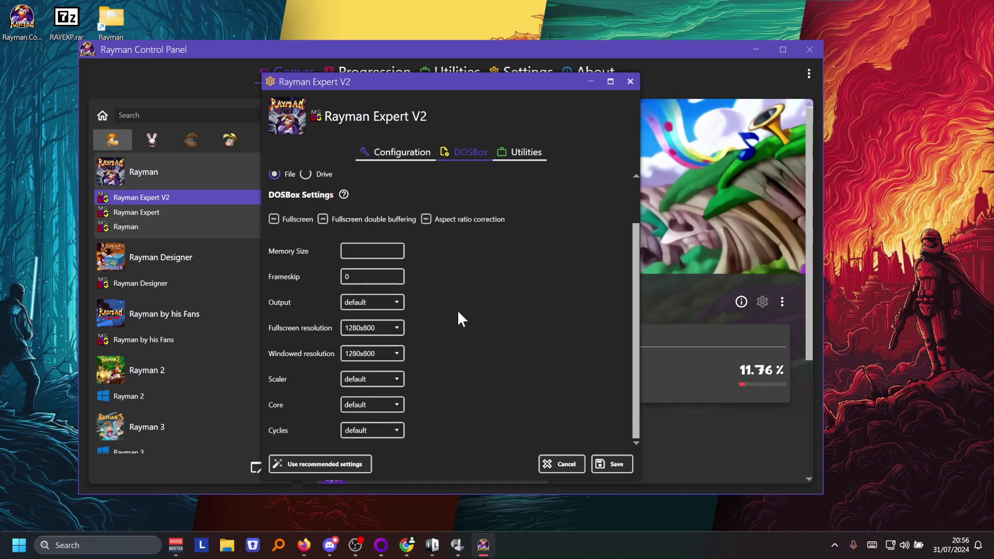
click(363, 430)
text(29000)
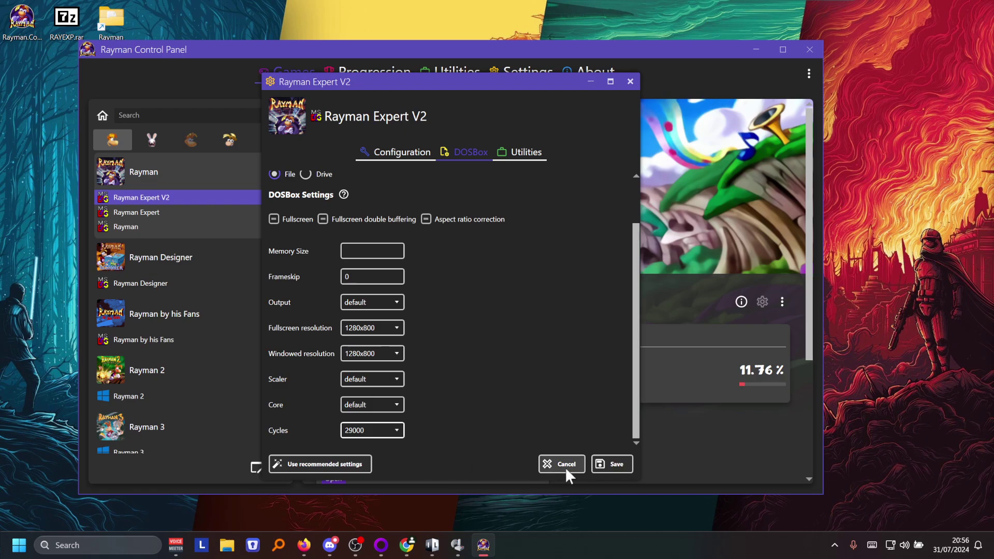
click(614, 462)
click(562, 326)
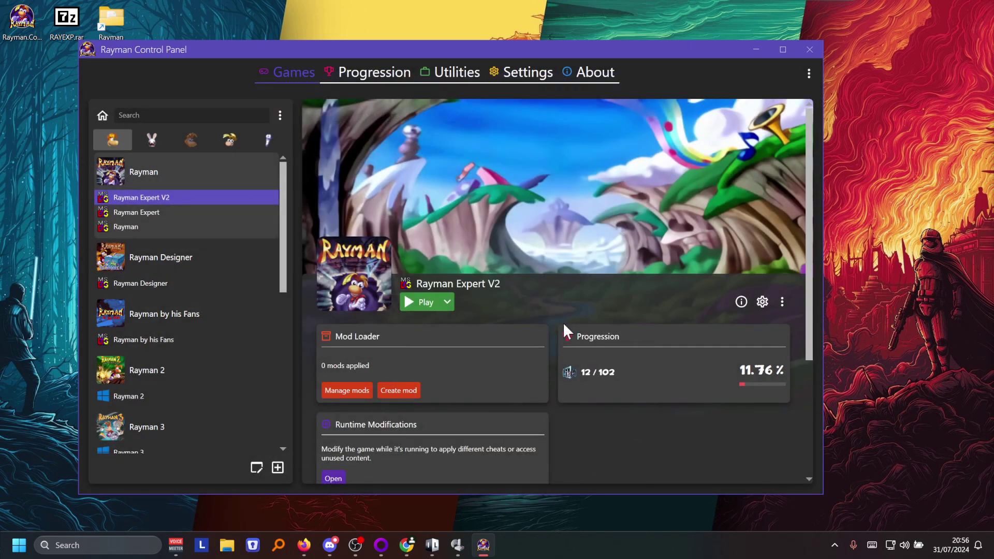
- Turn off DOSBox fullscreen for Rayman Expert V2 and save
click(762, 302)
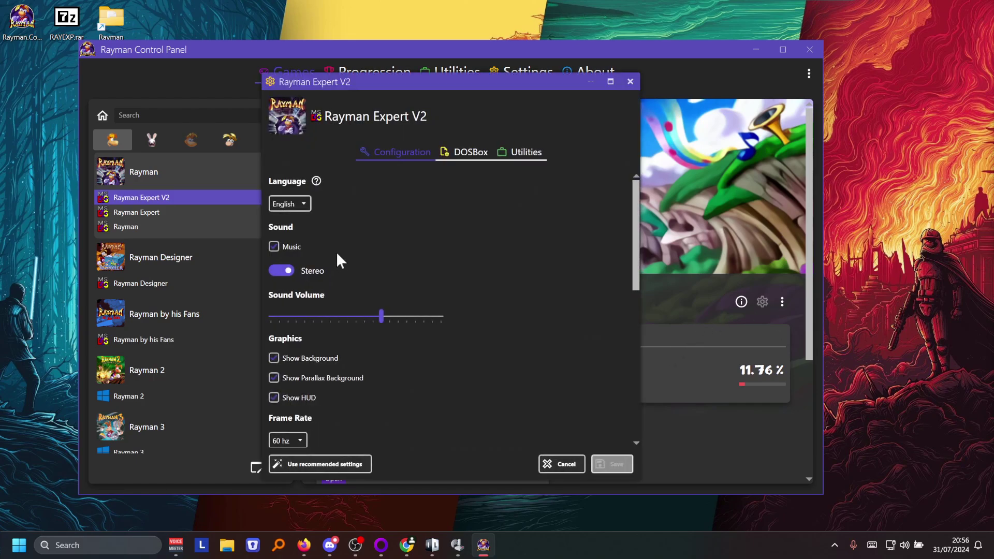
click(462, 150)
click(274, 275)
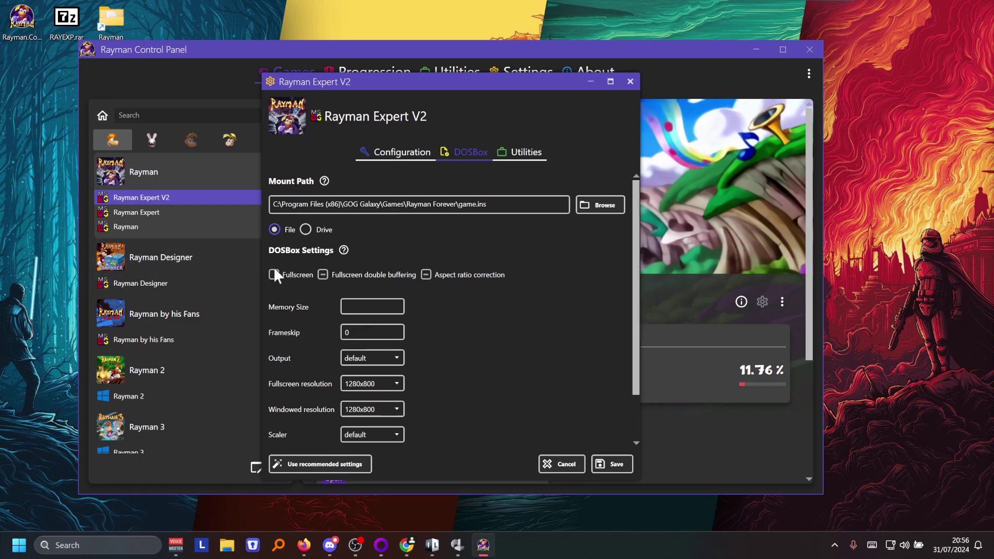
click(610, 464)
click(568, 326)
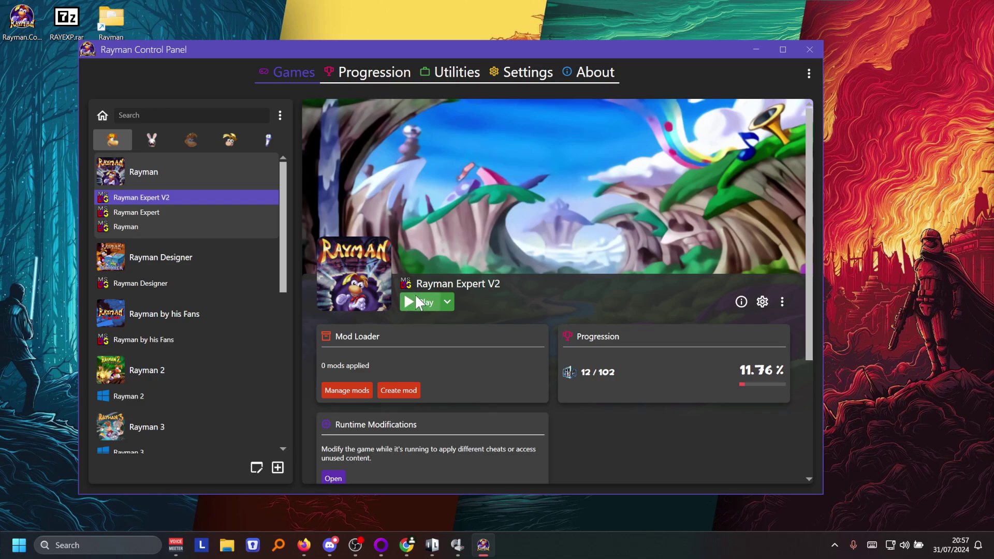
- Open dosboxRayman.conf from the Rayman game folder in Notepad
double_click(107, 26)
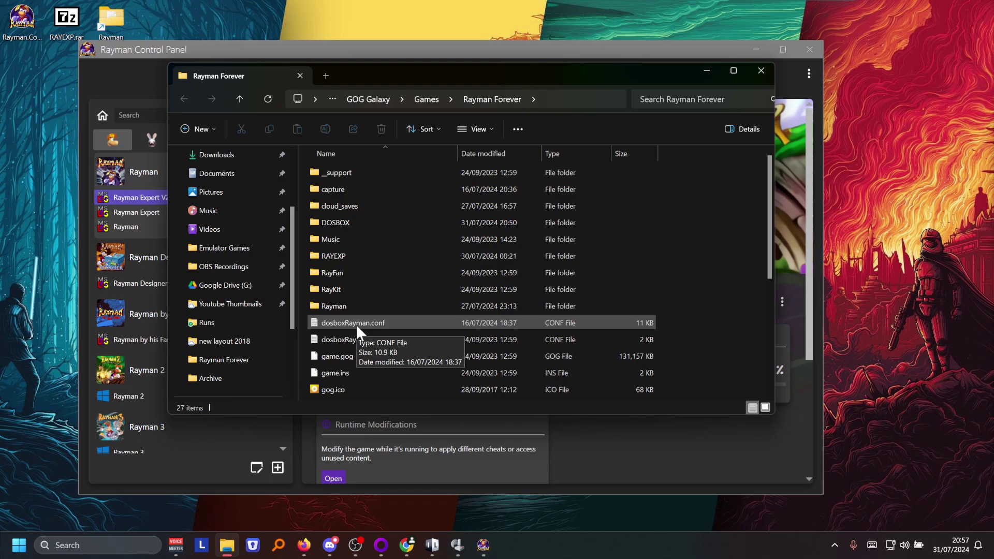
right_click(356, 324)
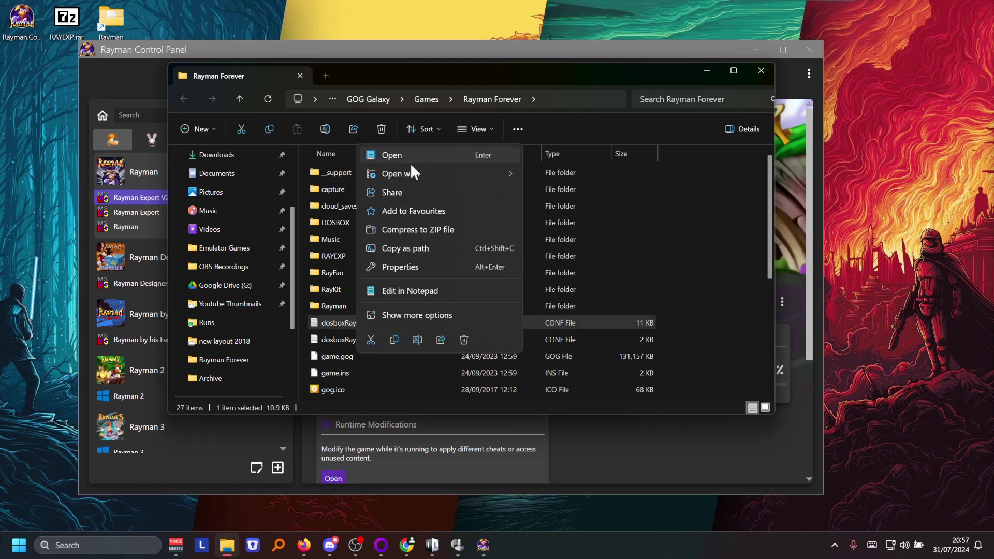
mouse_move(415, 173)
click(557, 175)
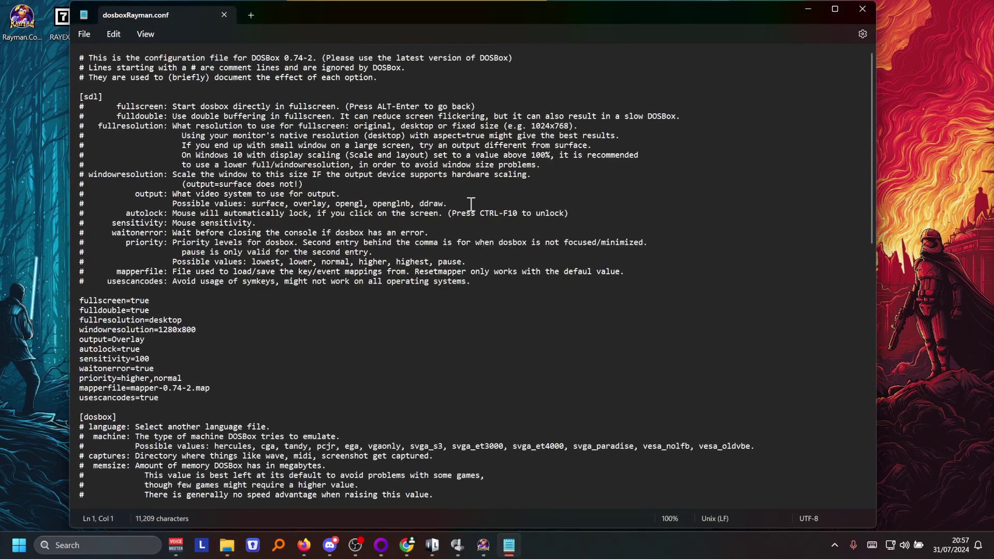
- Search dosboxRayman.conf for 'Joystick' to reach the joystick section
click(242, 243)
key(ctrl+f)
text(Joy)
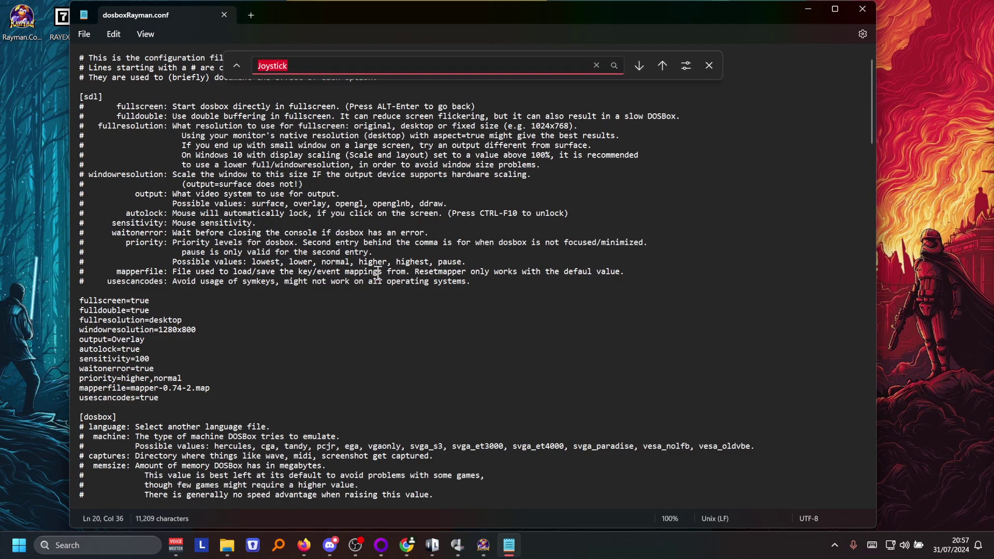
text(stikc)
key(BackSpace)
key(BackSpace)
key(BackSpace)
text(ick)
key(Return)
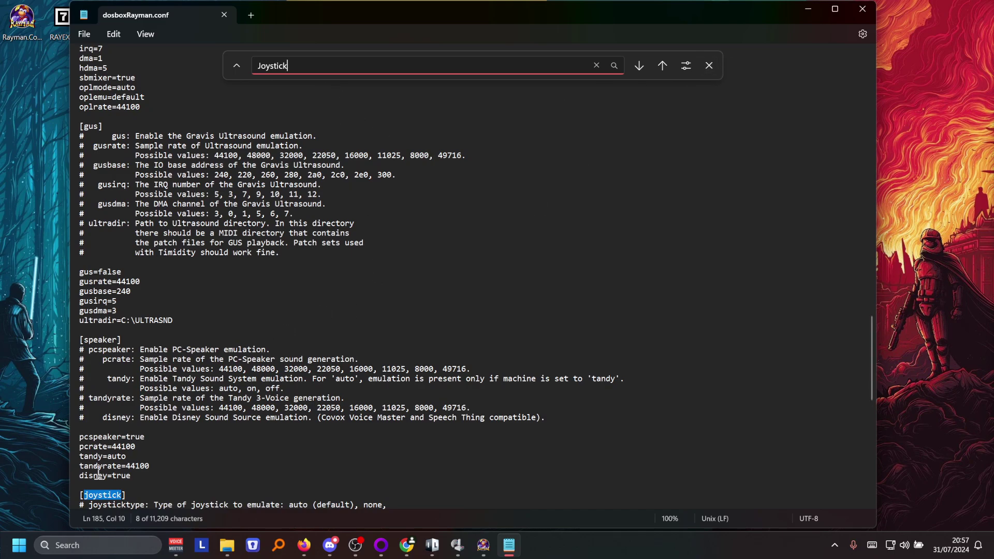
scroll(154, 429, down, 1)
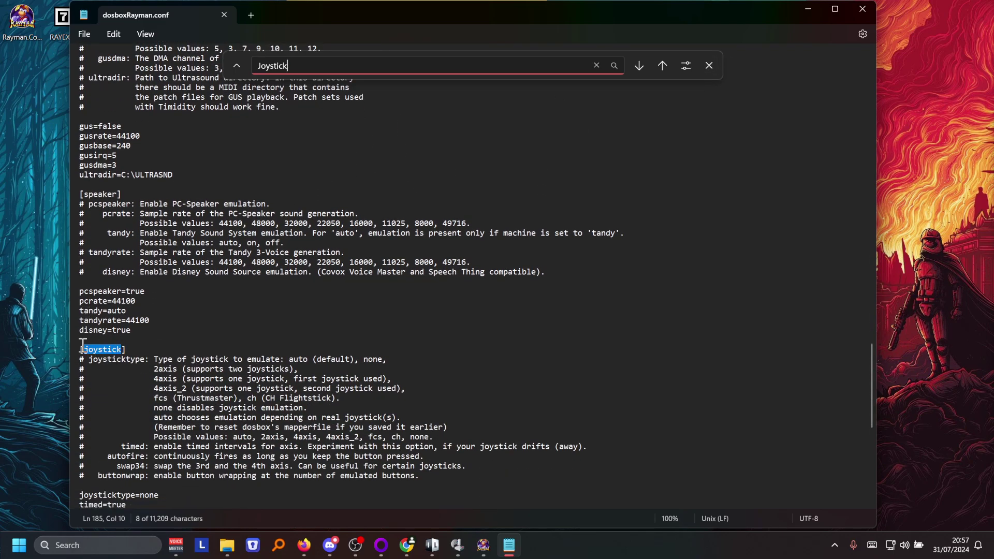
scroll(154, 312, down, 3)
scroll(182, 383, down, 1)
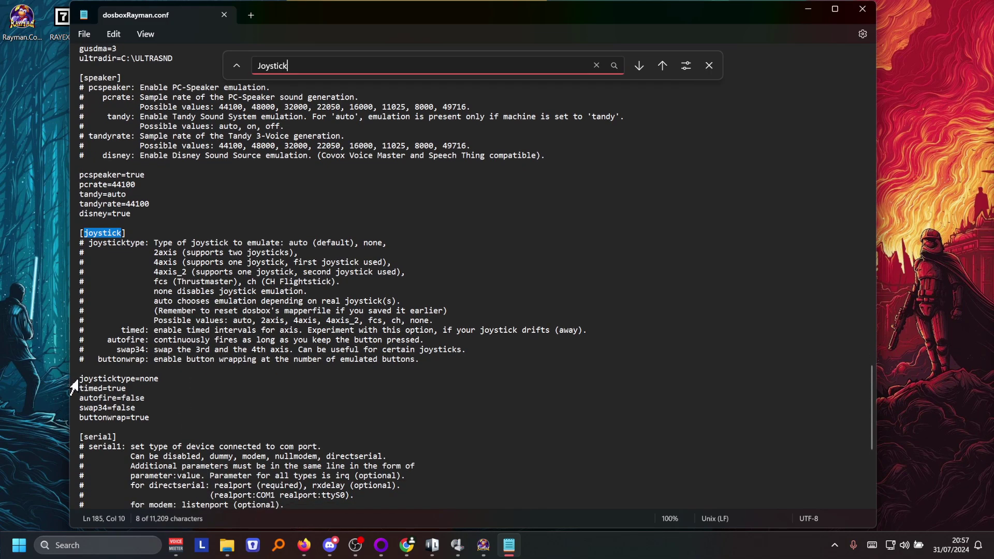
- Confirm the line reads joysticktype=none, then close Notepad
triple_click(125, 381)
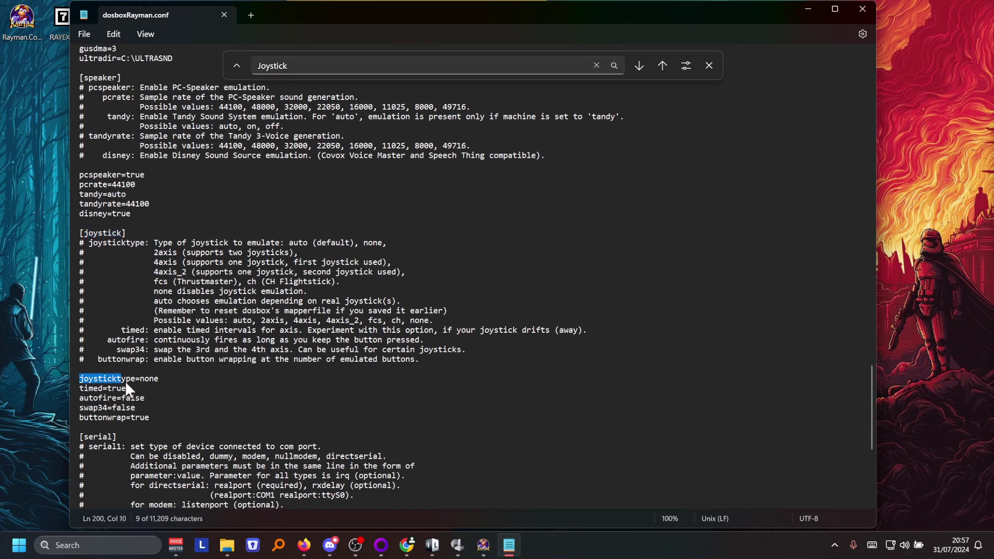
click(190, 383)
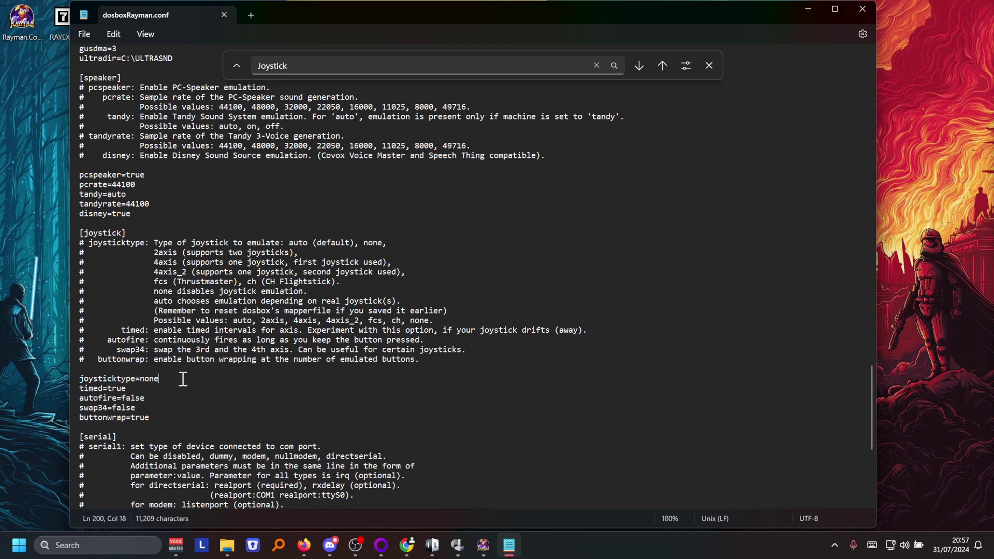
drag(183, 378, 24, 371)
click(157, 409)
click(853, 9)
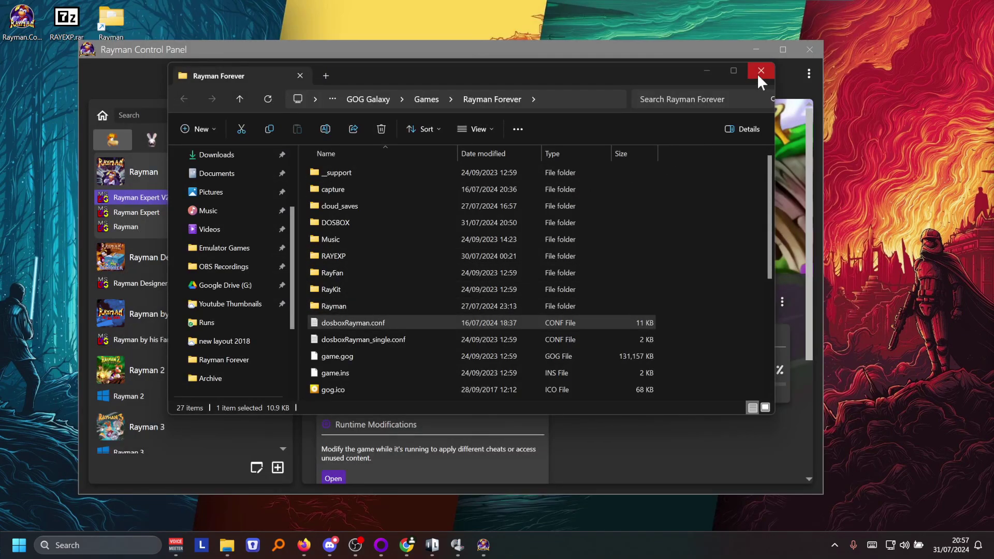
- Close the Rayman Forever folder, open JoyToKey from the tray, and review D-pad mappings
click(759, 75)
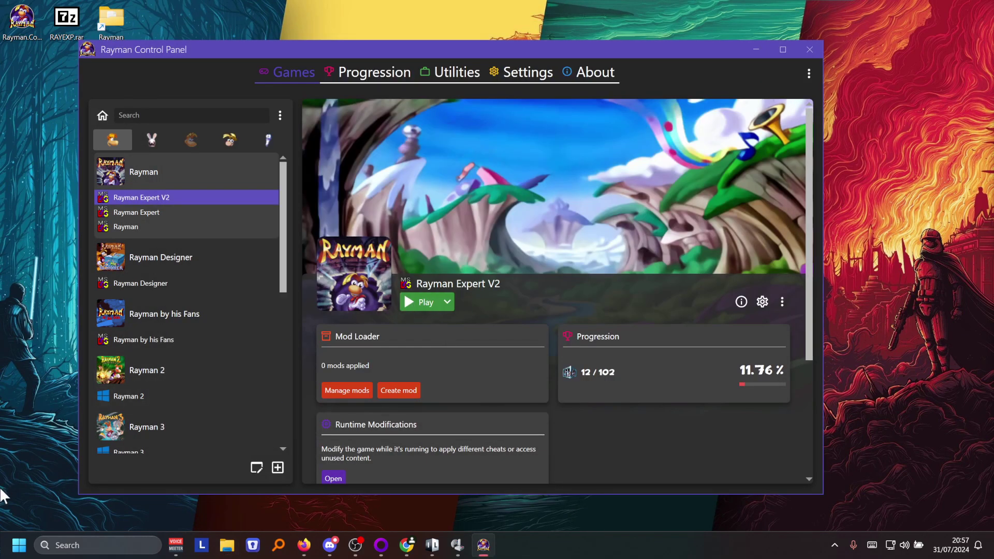
click(831, 542)
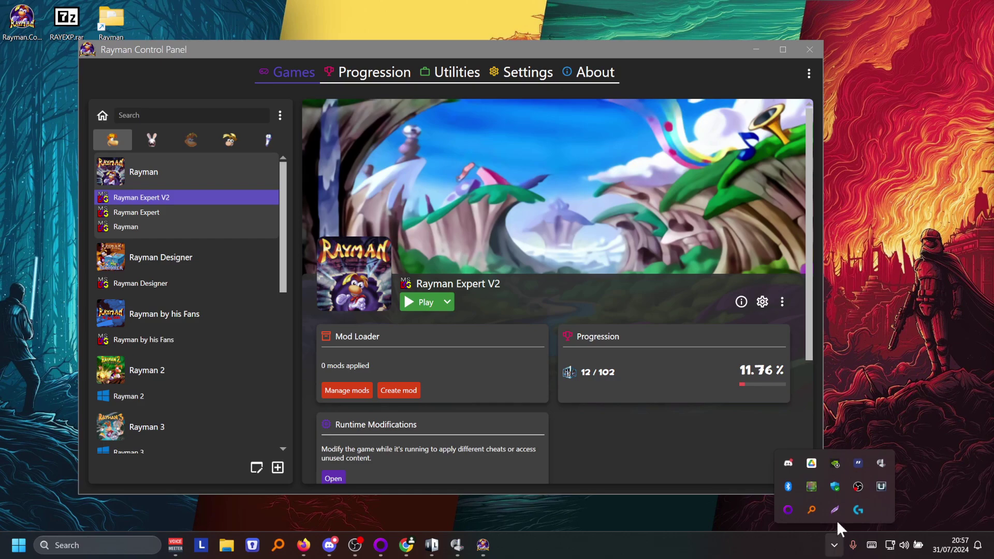
click(880, 464)
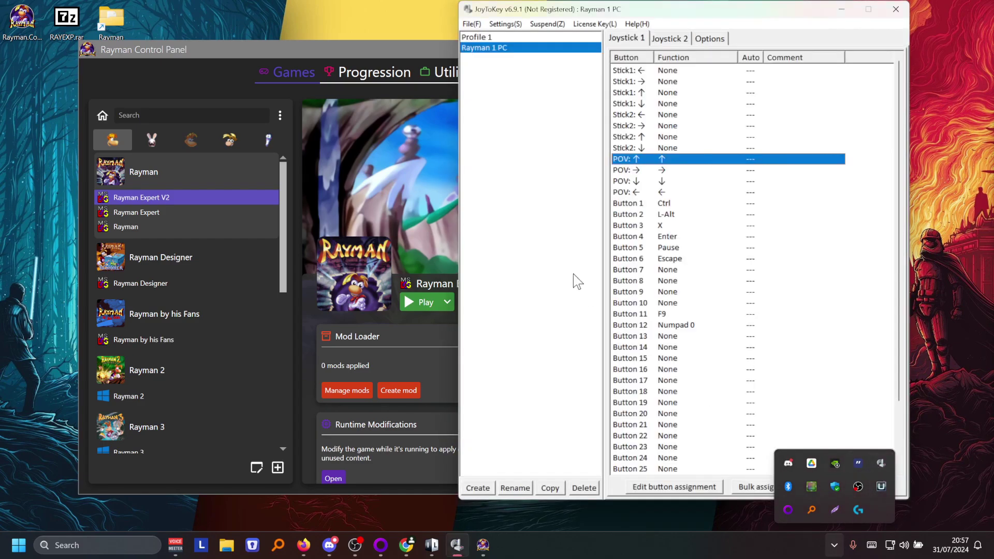
click(667, 171)
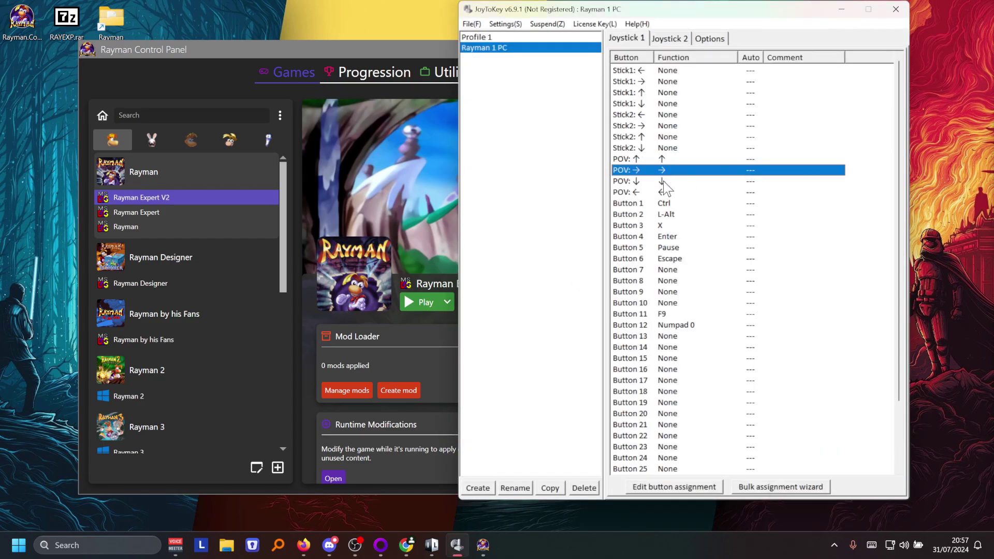
click(663, 192)
click(668, 182)
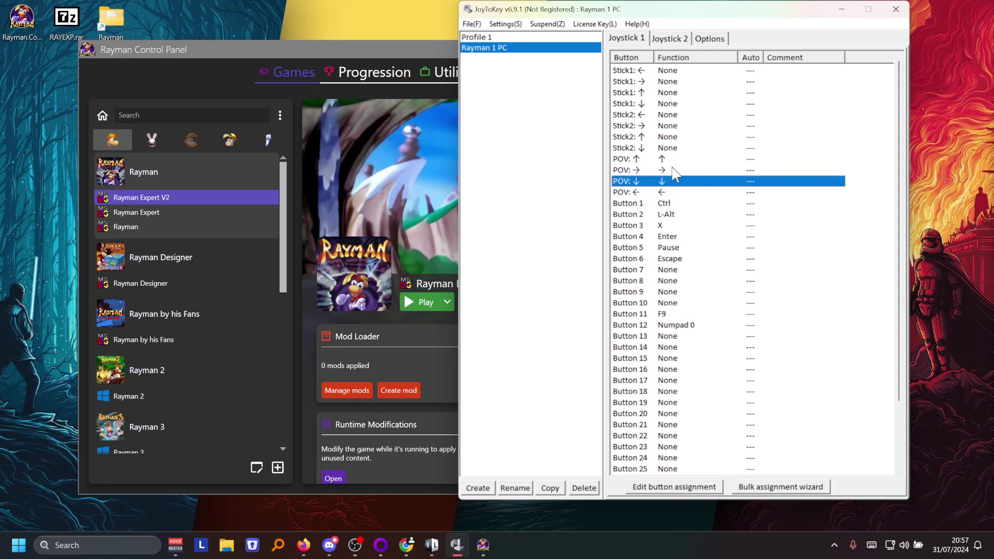
click(673, 171)
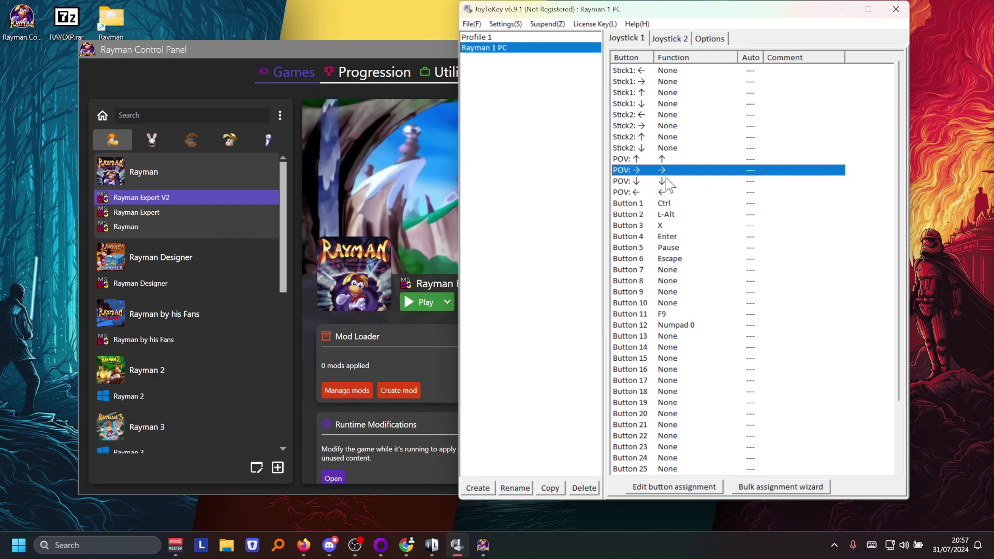
- Verify Buttons 1–6 map to Ctrl, L-Alt, X, Enter, Pause and Escape
click(672, 206)
click(675, 215)
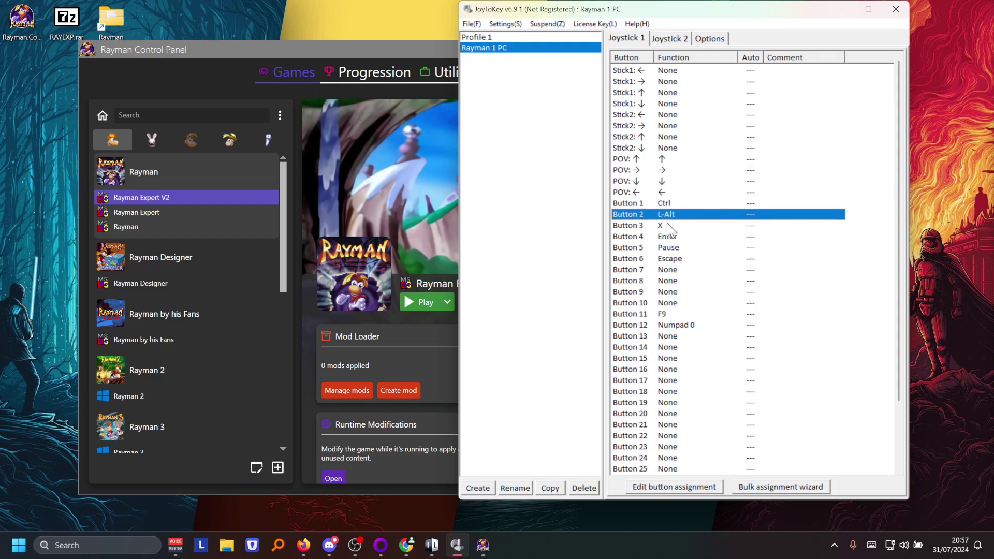
click(670, 227)
click(673, 205)
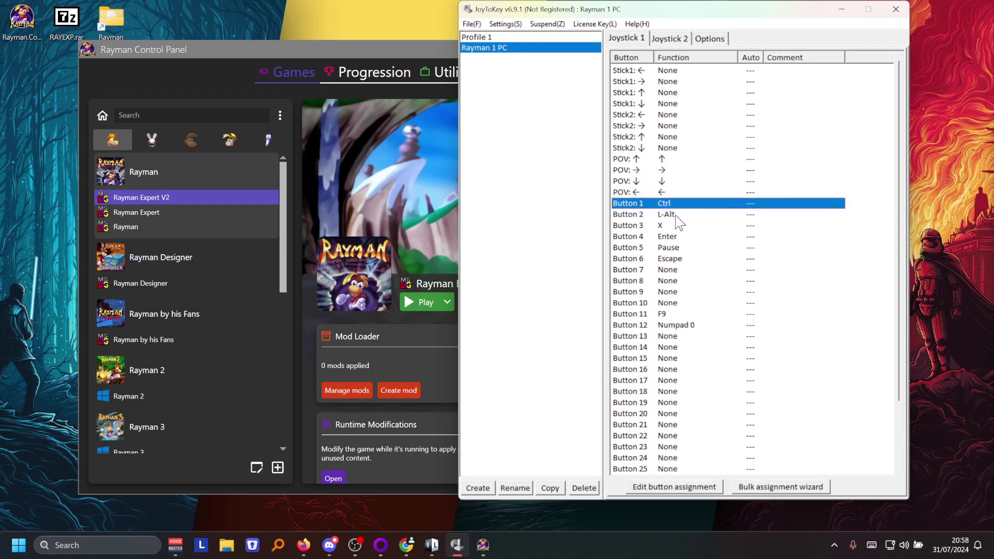
click(674, 215)
click(670, 226)
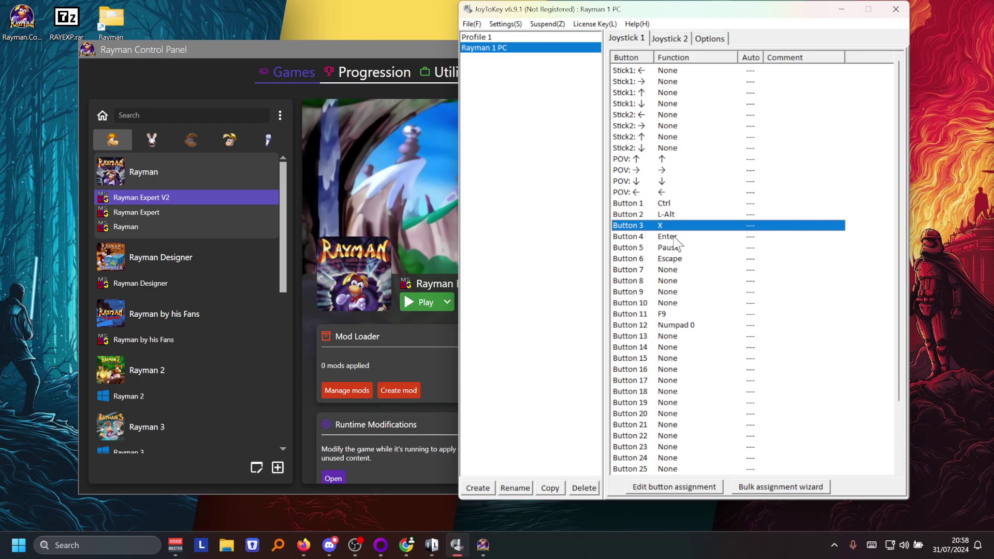
click(674, 237)
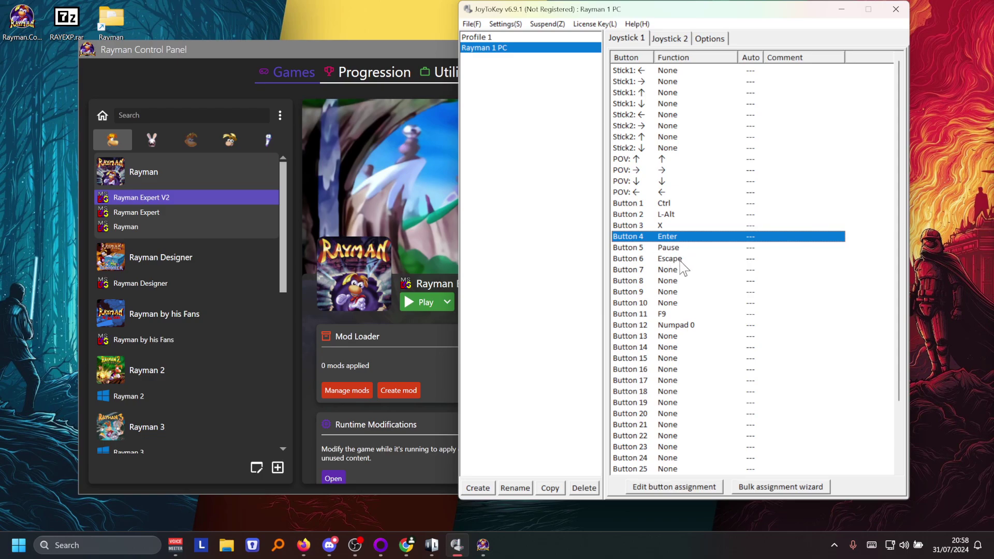
click(681, 260)
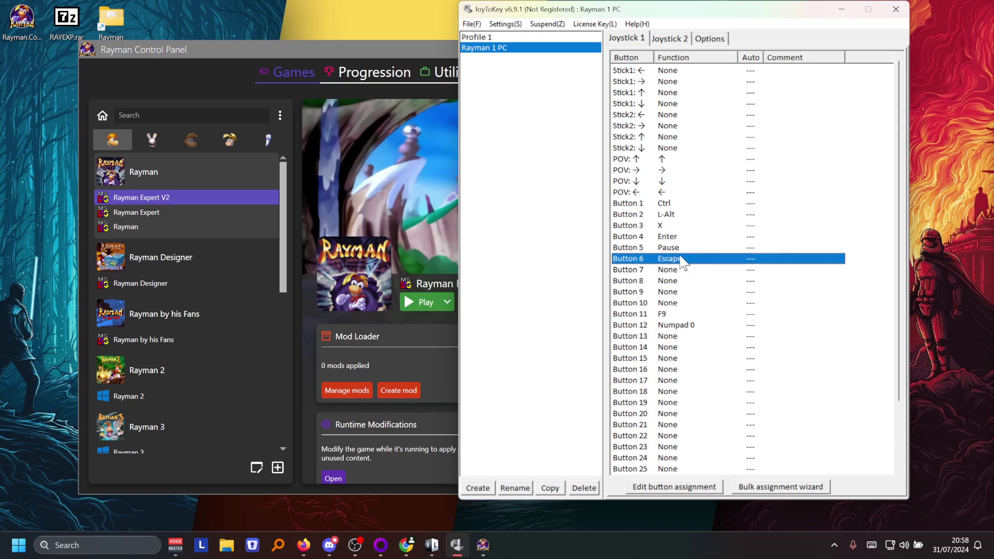
click(676, 249)
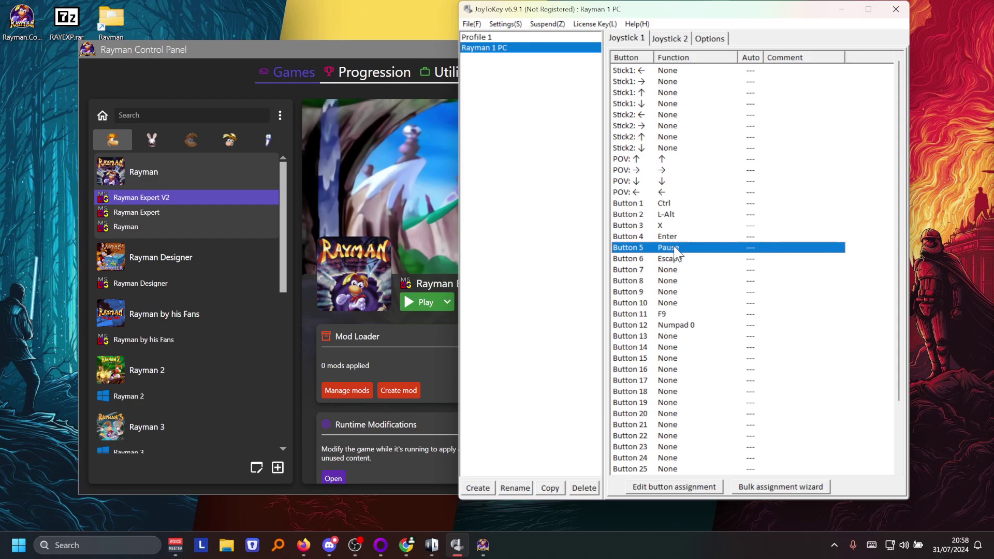
- Verify Button 11 is F9, Button 12 Numpad 0, Button 13 unassigned, then close JoyToKey
click(666, 314)
click(669, 336)
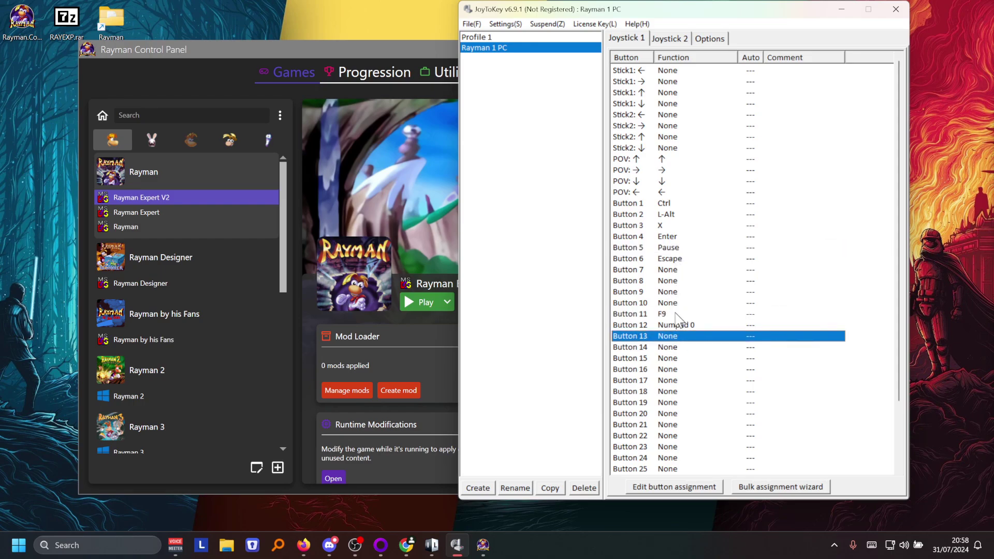
click(676, 314)
click(676, 325)
click(675, 314)
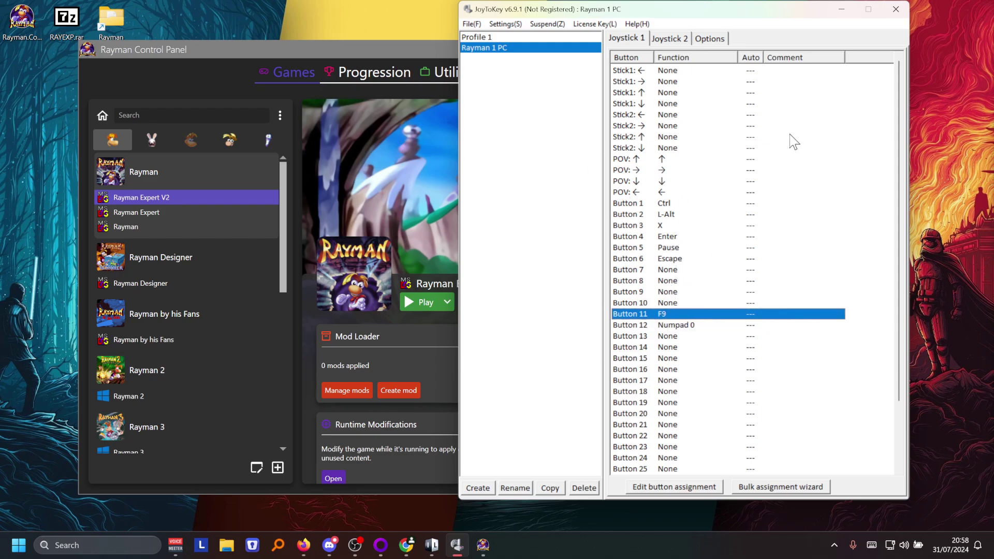
click(895, 9)
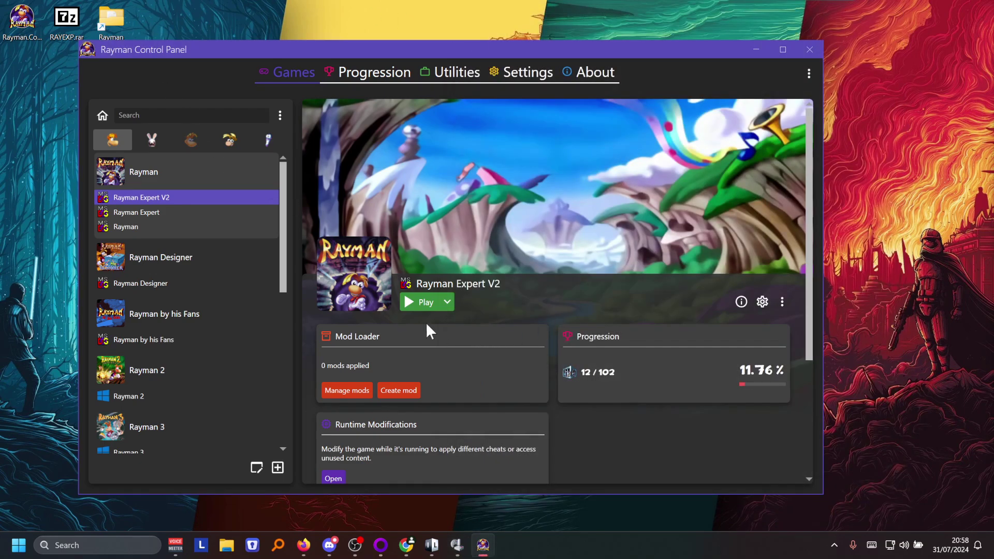
click(422, 303)
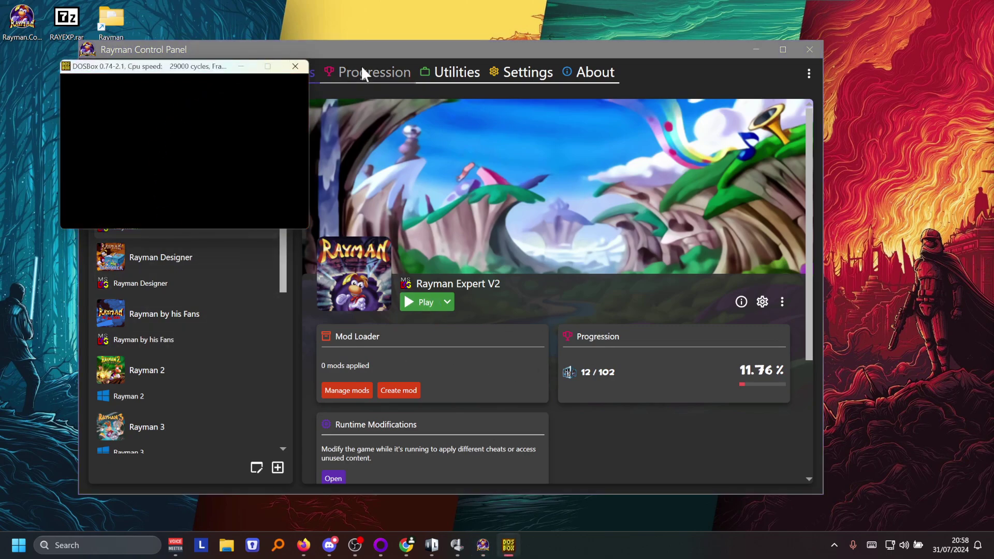
drag(316, 66, 441, 117)
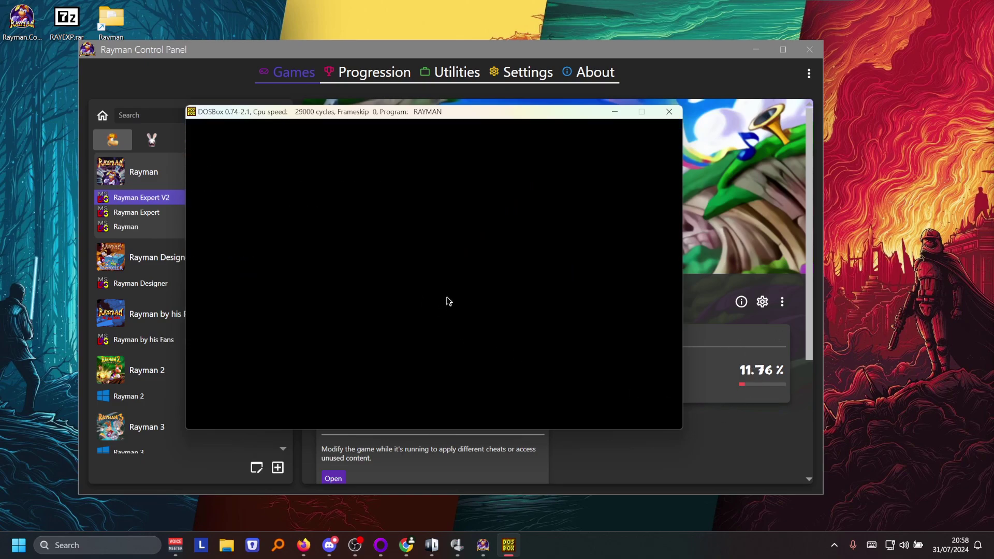
click(669, 112)
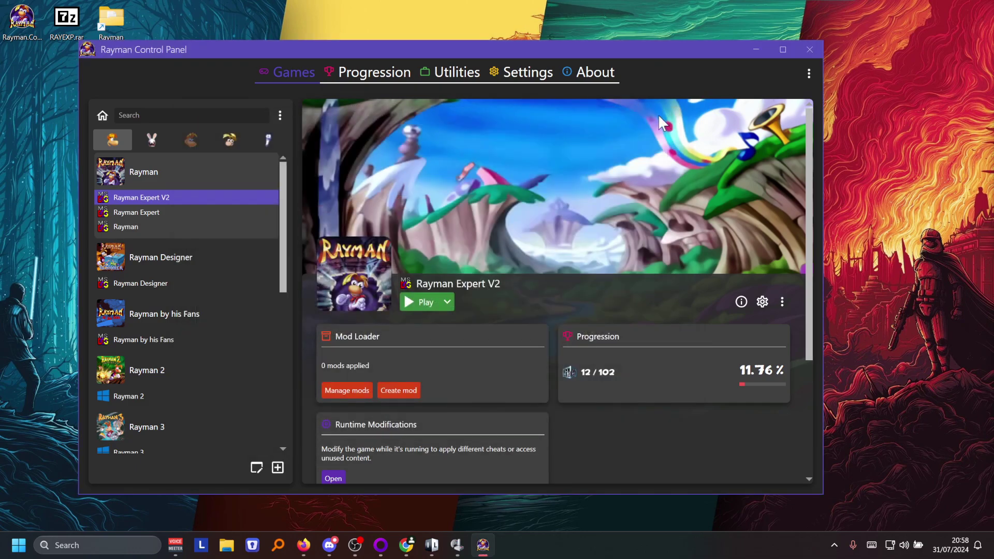